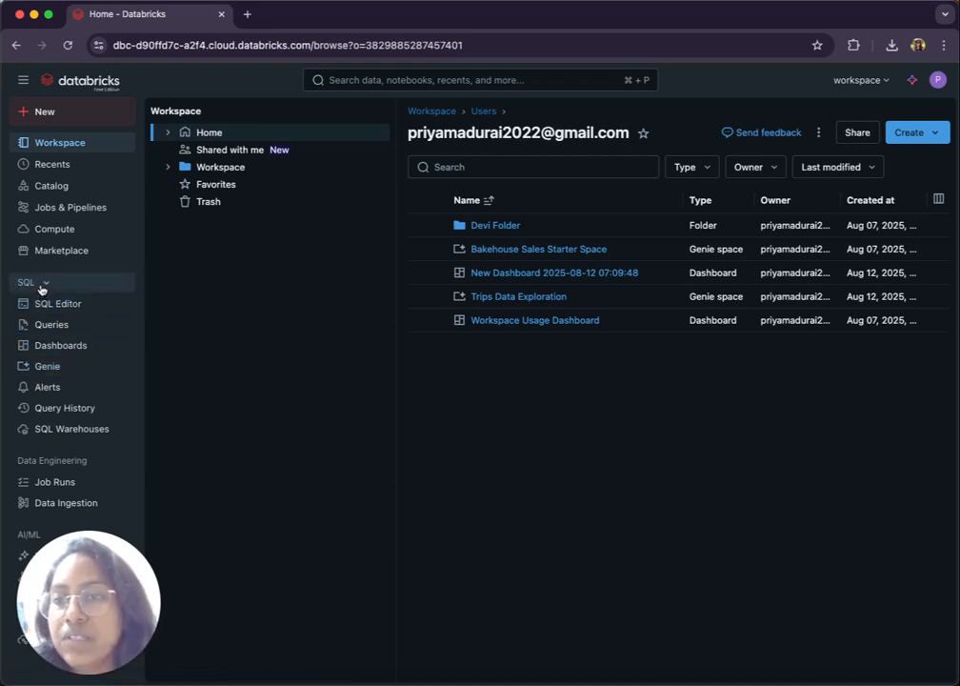
Create a new Genie space connected to the trips table in samples.nyctaxi, and start its SQL warehouse.
left_click(64, 373)
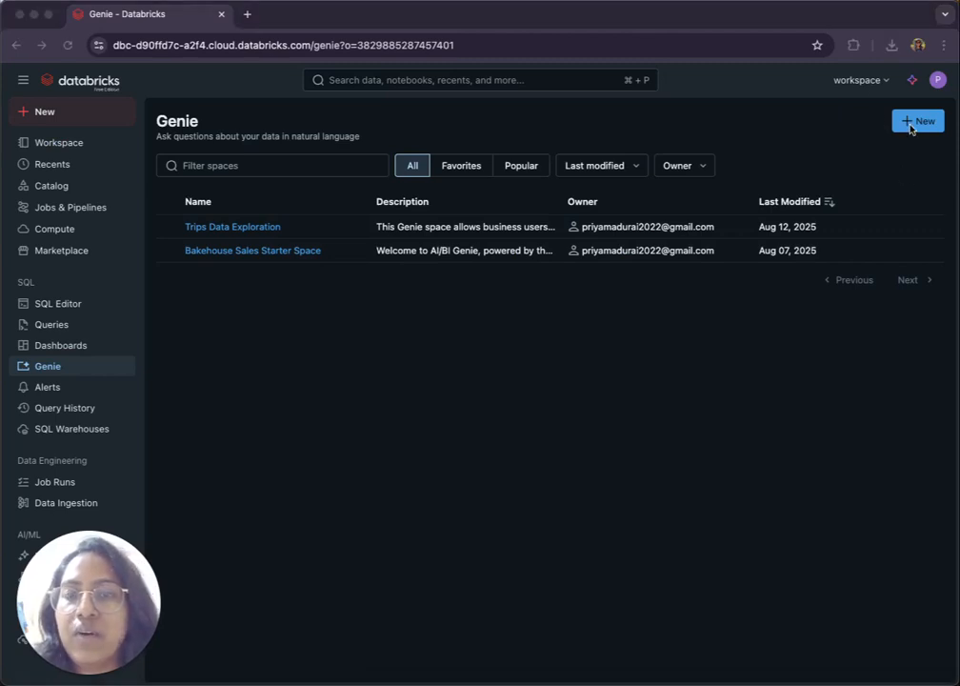
left_click(910, 124)
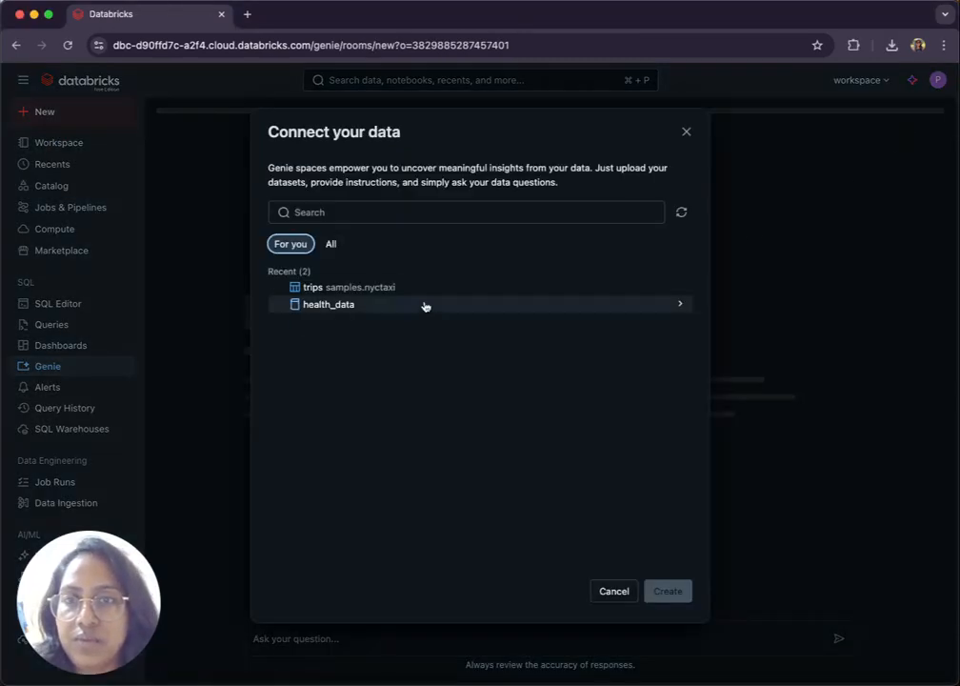
left_click(329, 248)
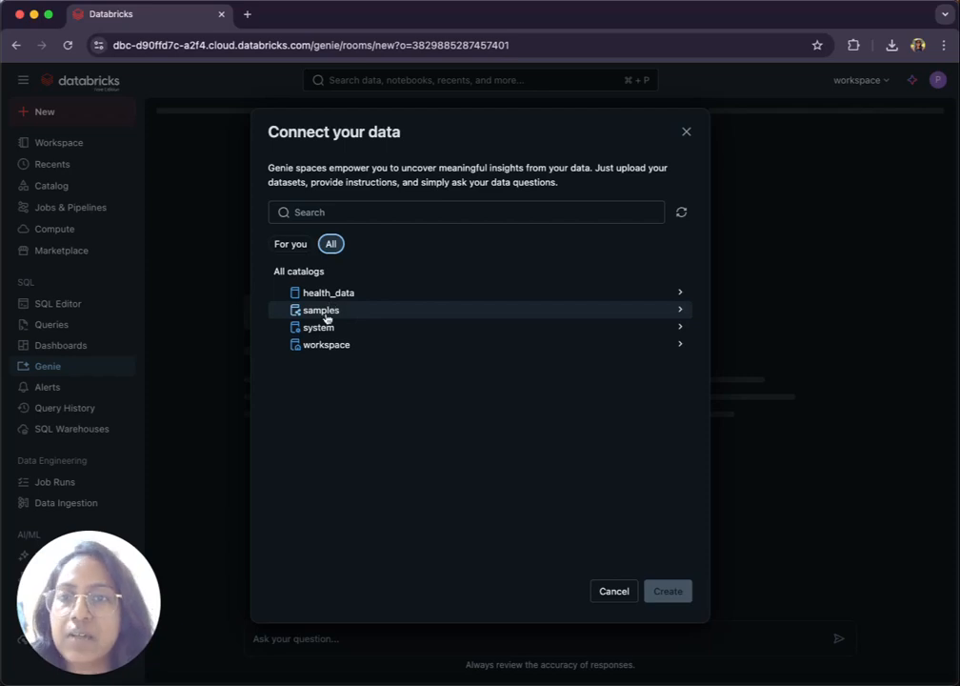
left_click(330, 307)
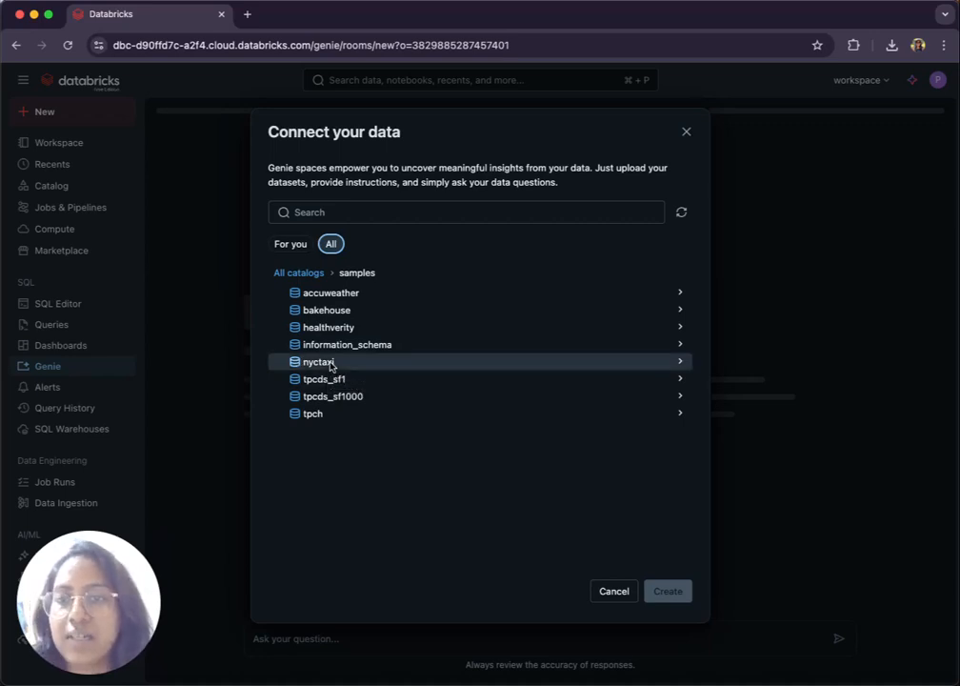
left_click(329, 366)
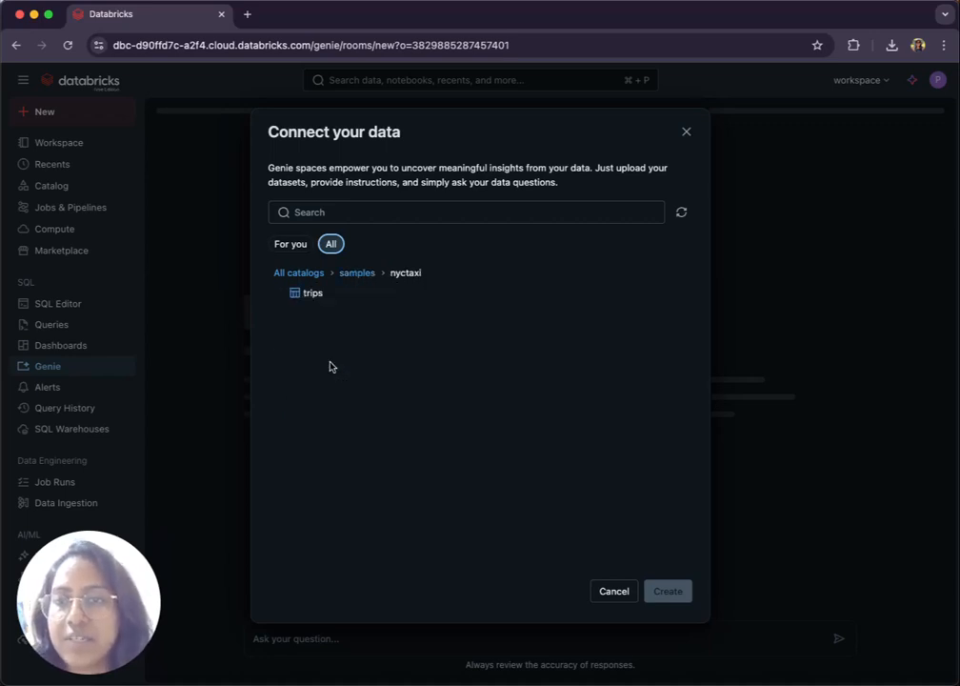
left_click(330, 299)
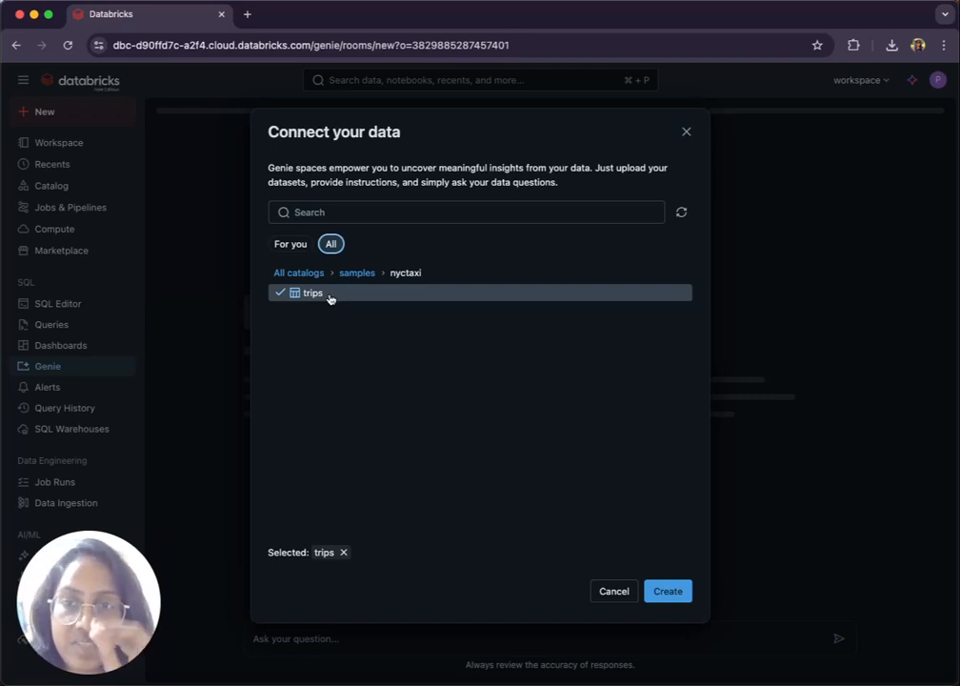
left_click(670, 595)
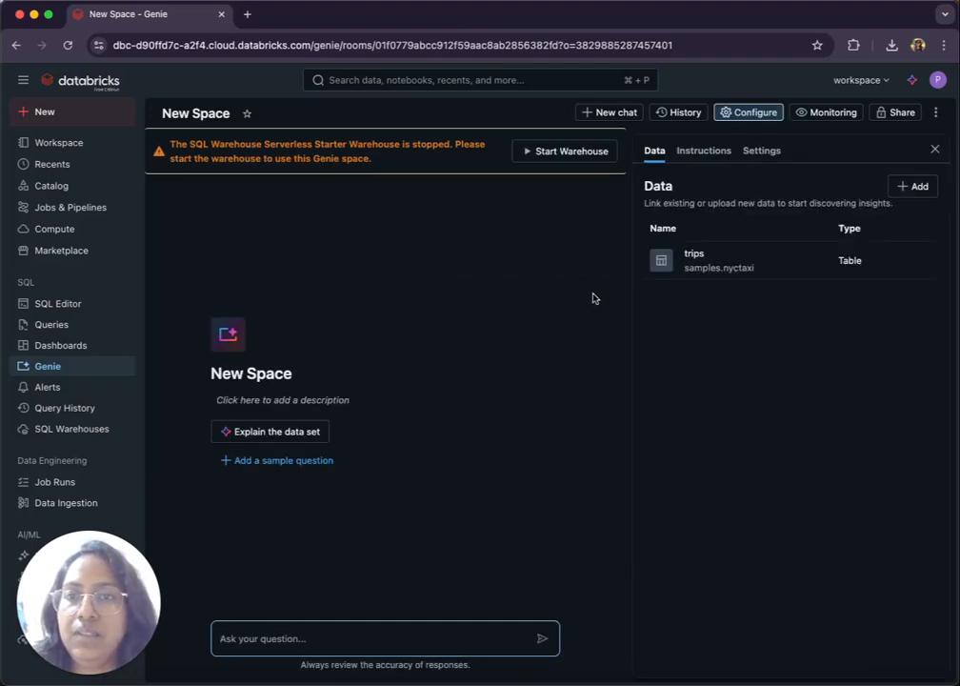
left_click(566, 150)
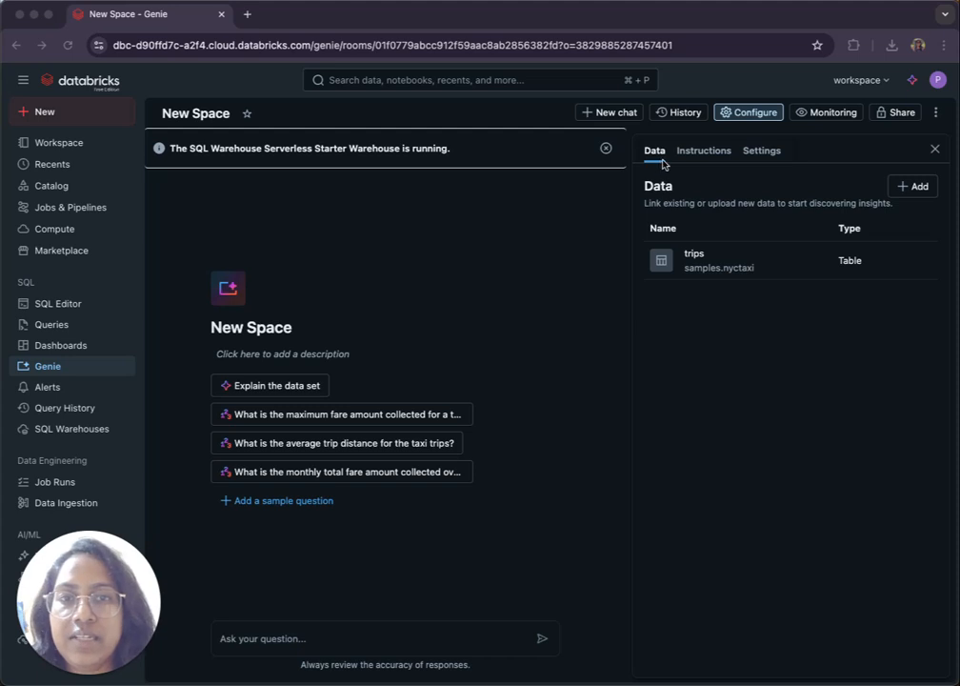
Change the title of the Genie space to "NYC Trip Details" in its settings.
left_click(716, 158)
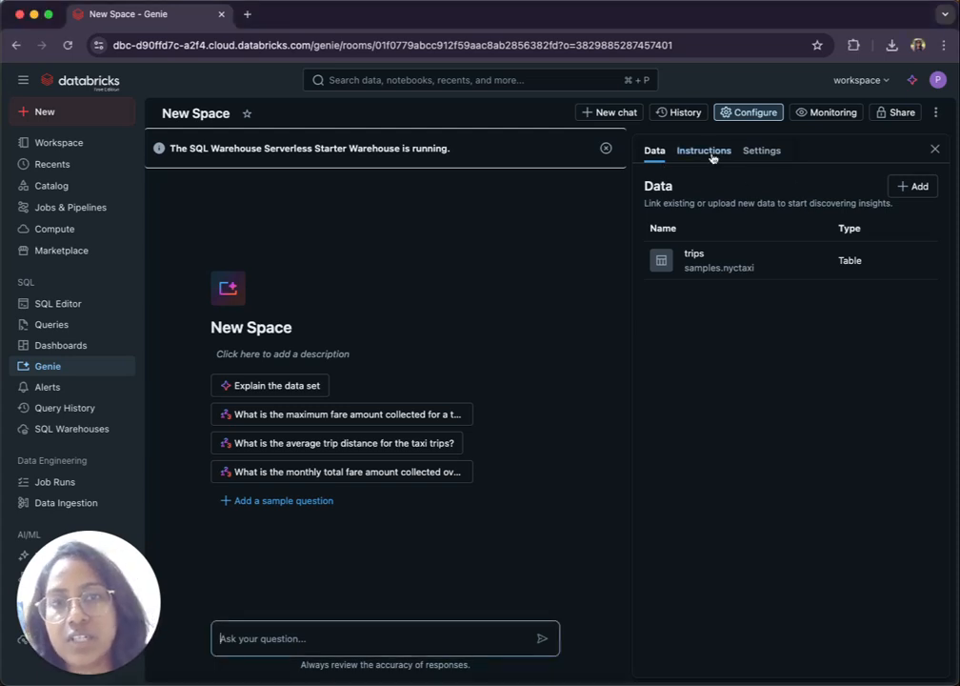
left_click(773, 153)
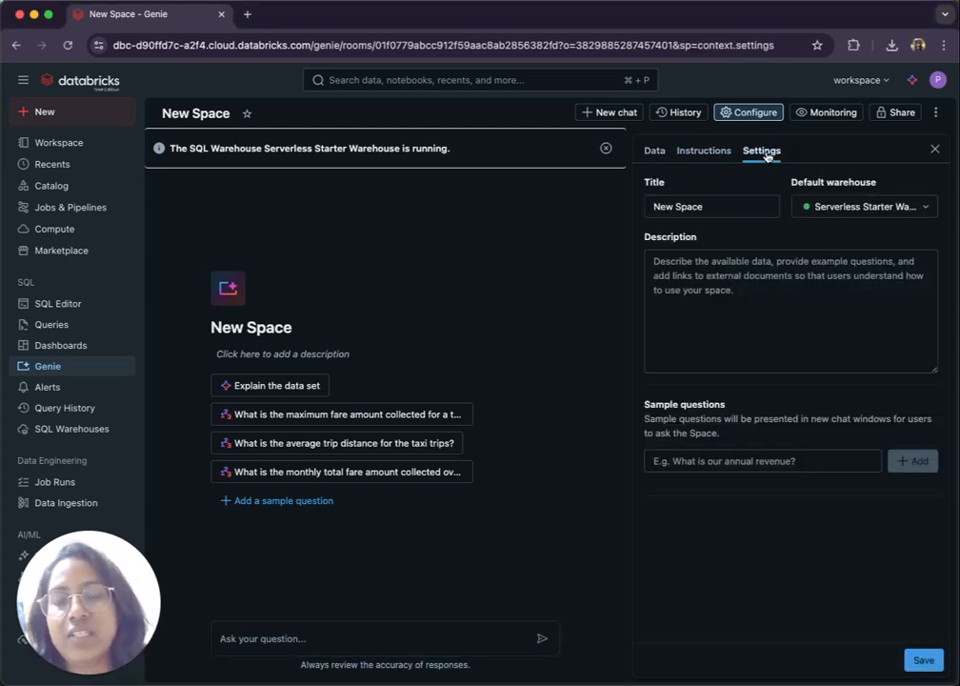
left_click(727, 206)
left_click_drag(727, 207, 646, 208)
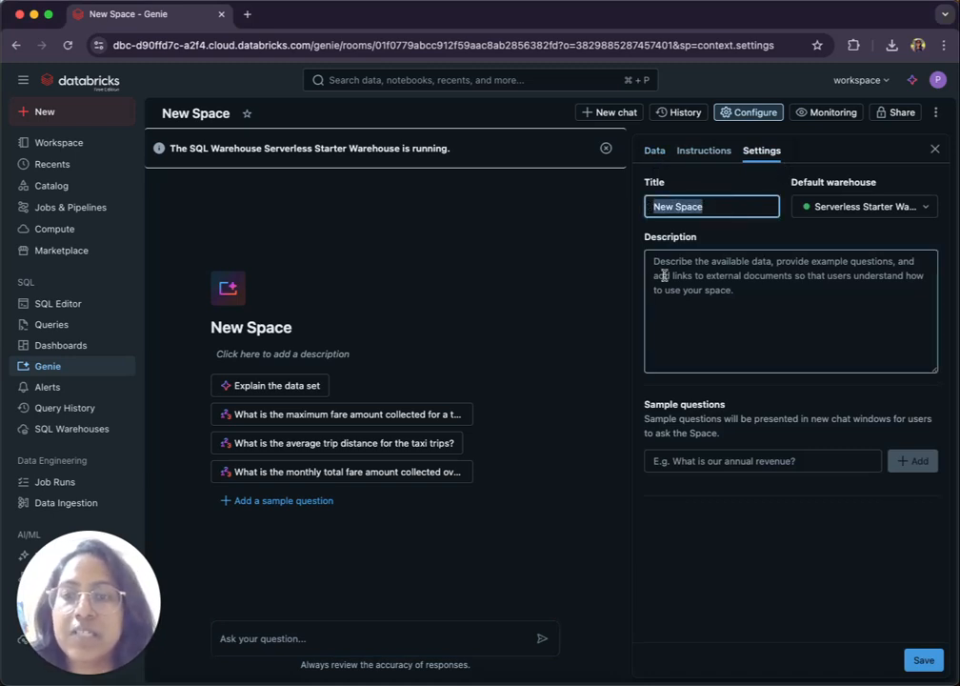
key("BackSpace")
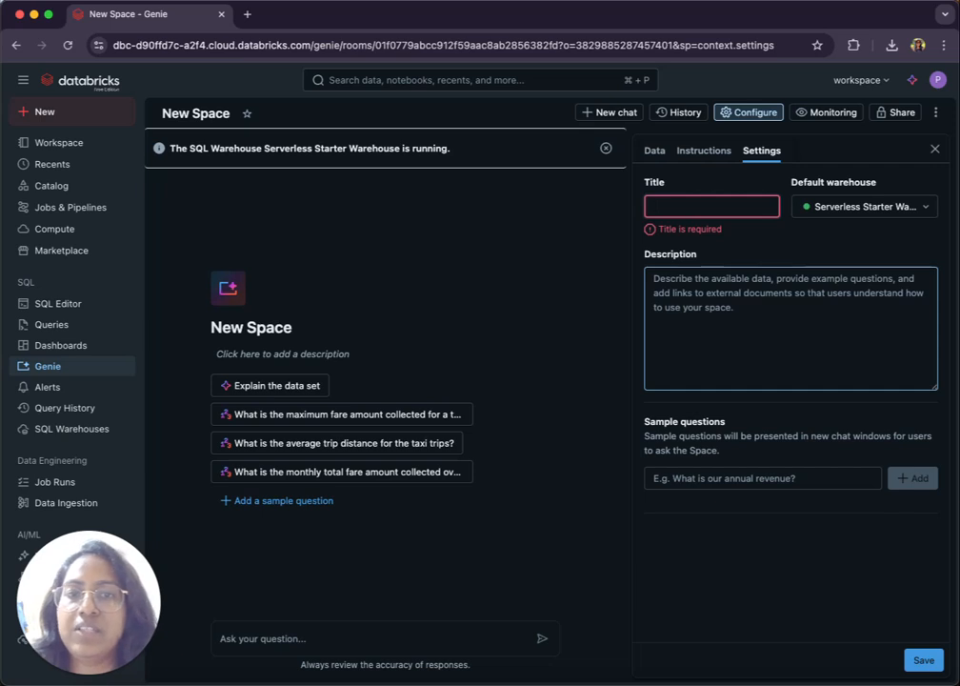
type("NYC Trip Details")
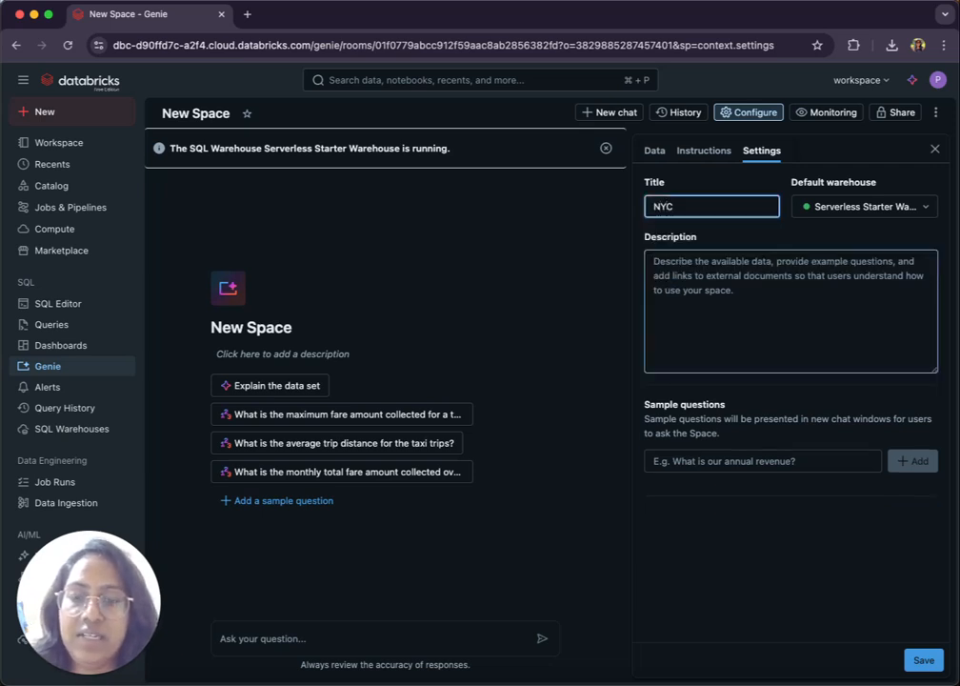
Enter the space description "This space will answer all your taxi ride questions!" and save the settings.
left_click(697, 268)
type("Th")
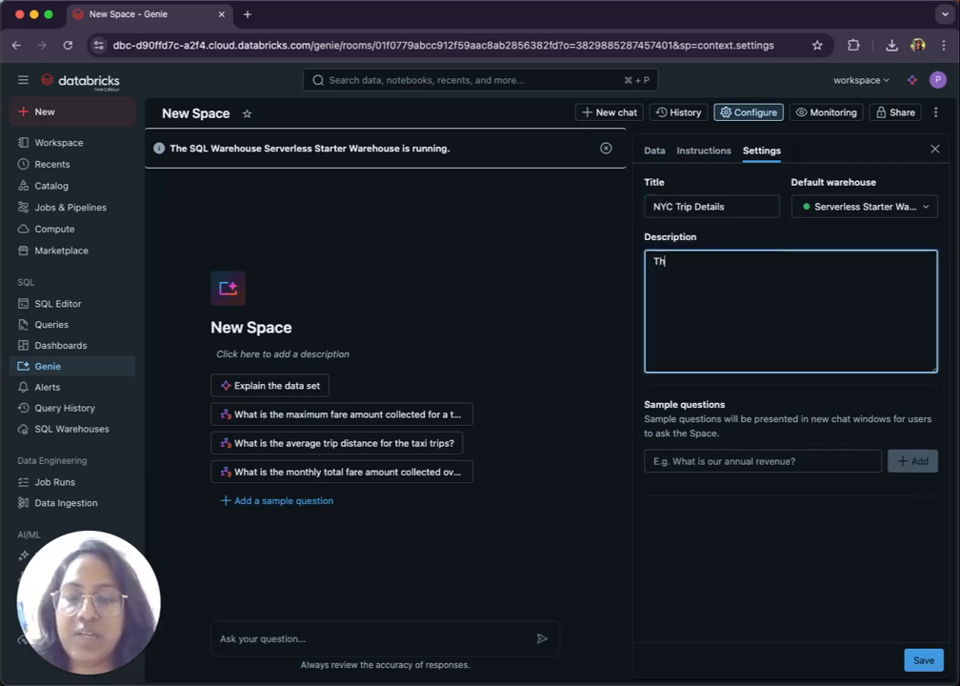
type("is space ")
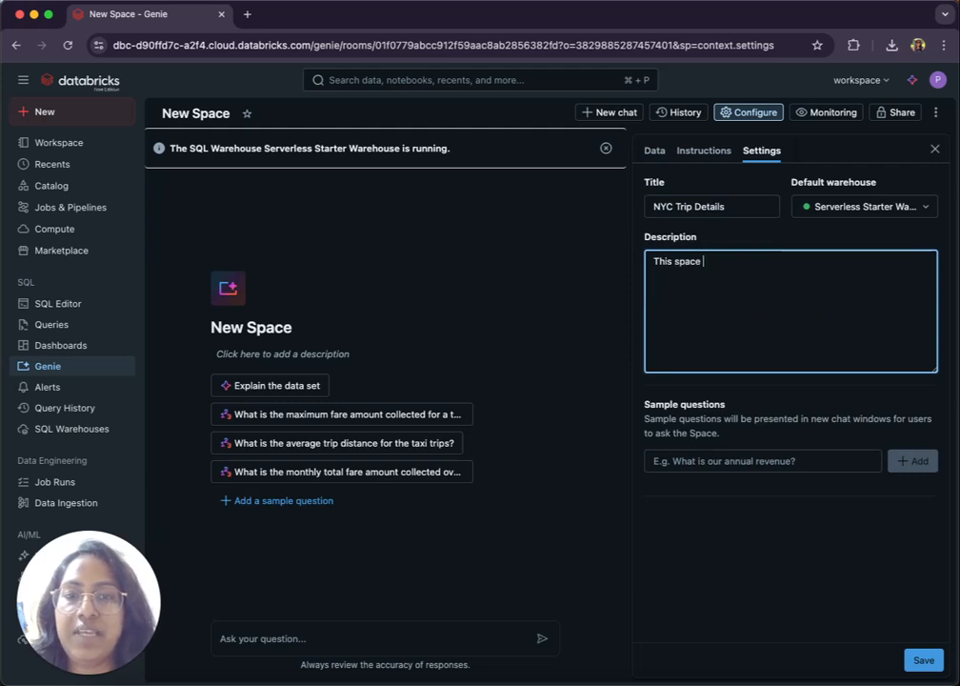
type("will answer")
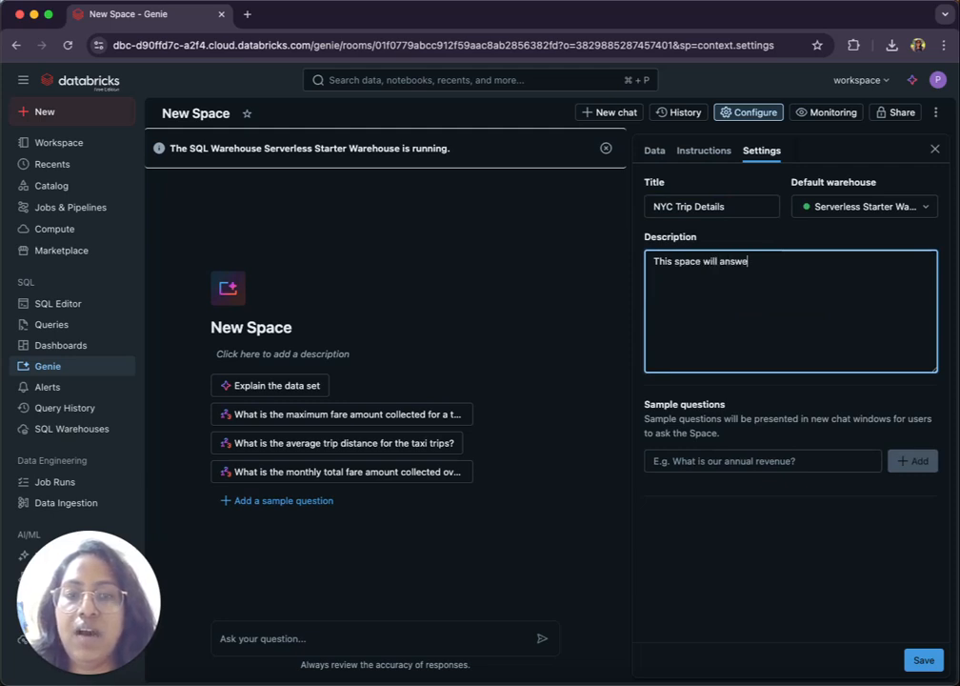
type("your ")
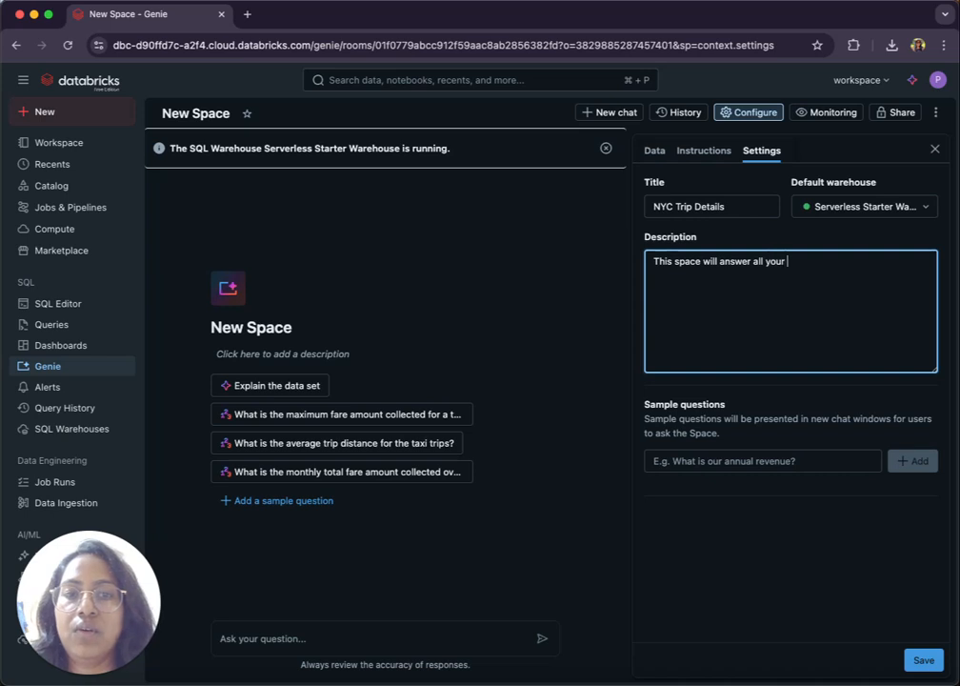
type("taxi ride que")
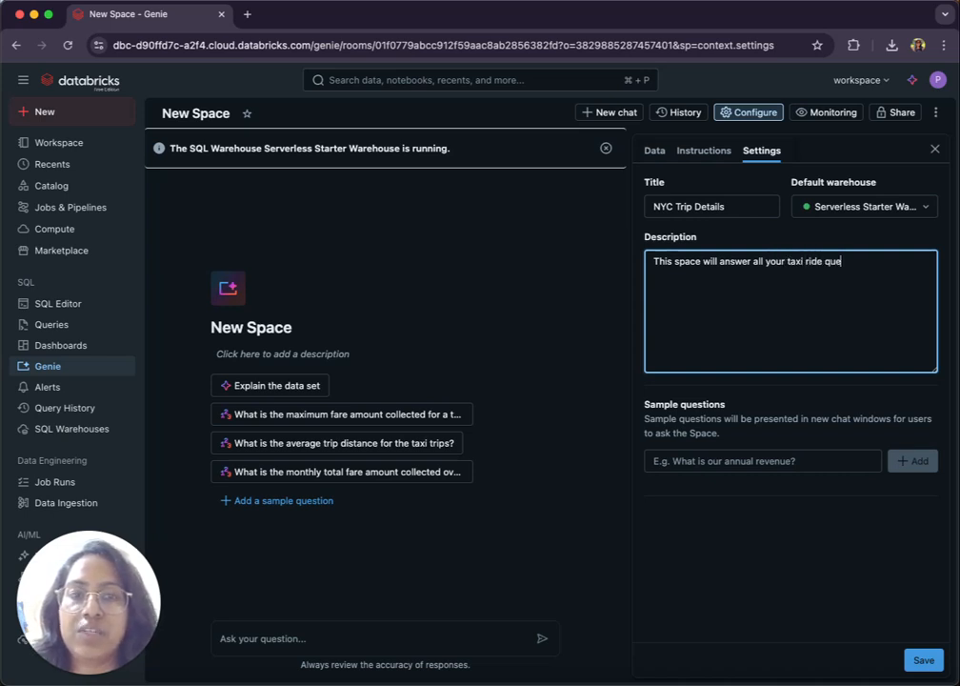
type("stions!")
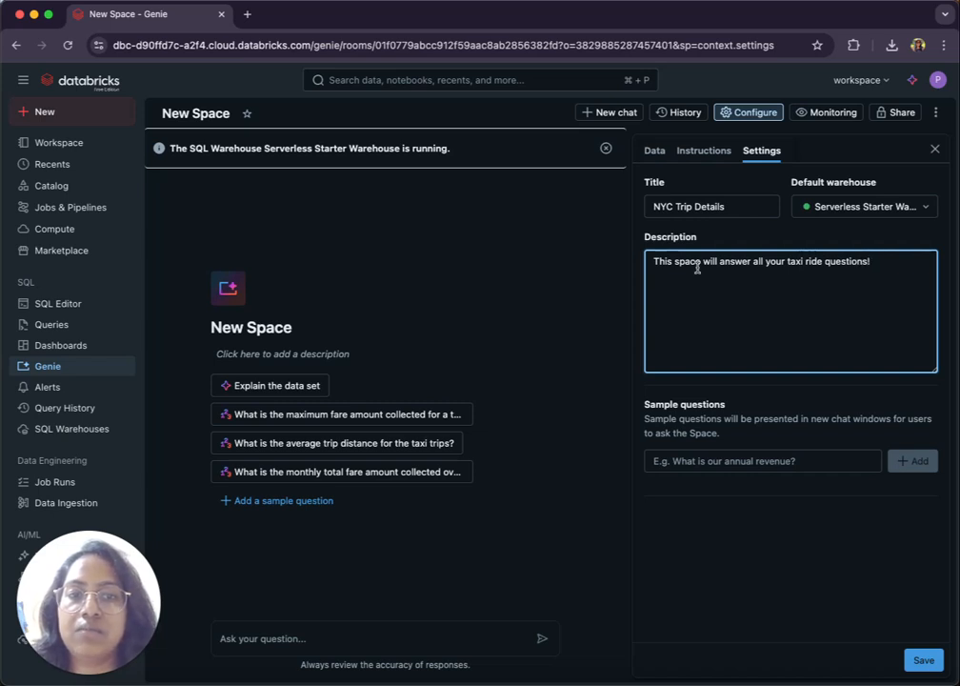
left_click(918, 658)
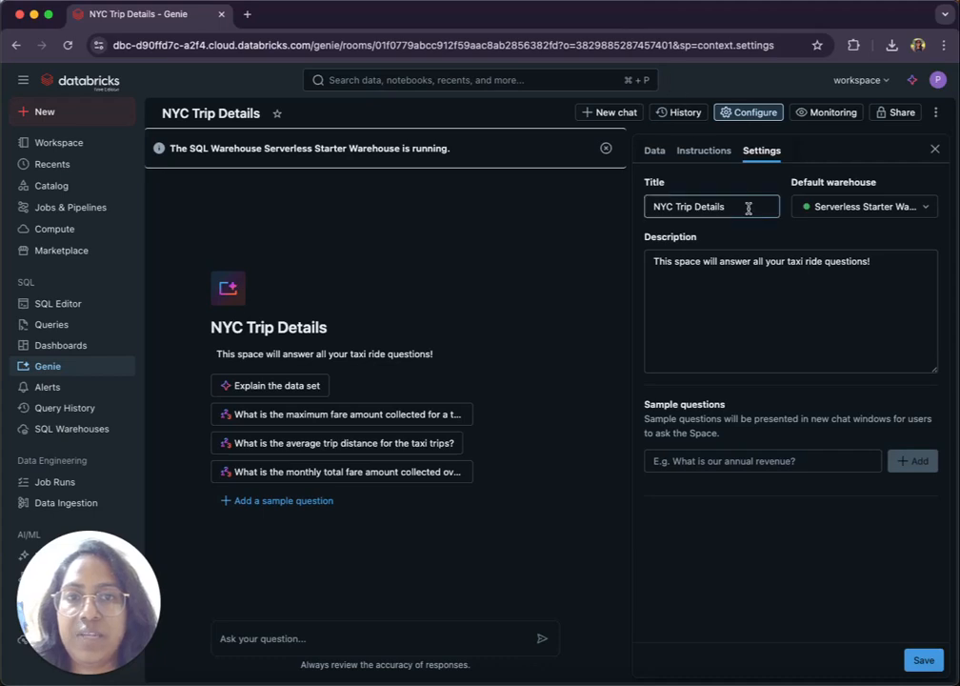
Examine the columns of the space's trips table and the example values of each column.
left_click(649, 155)
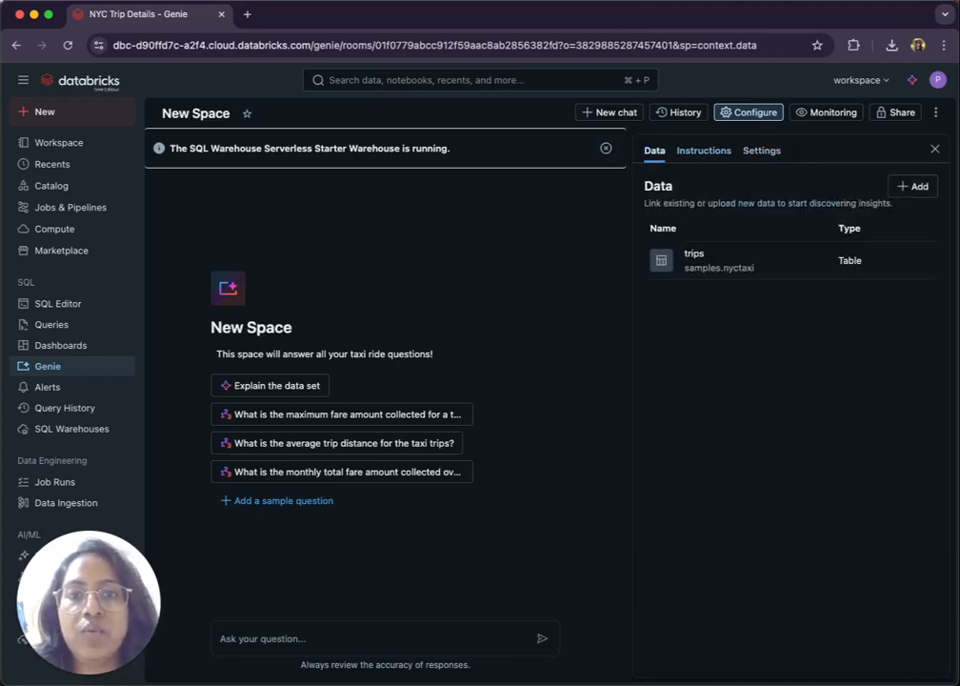
left_click(692, 258)
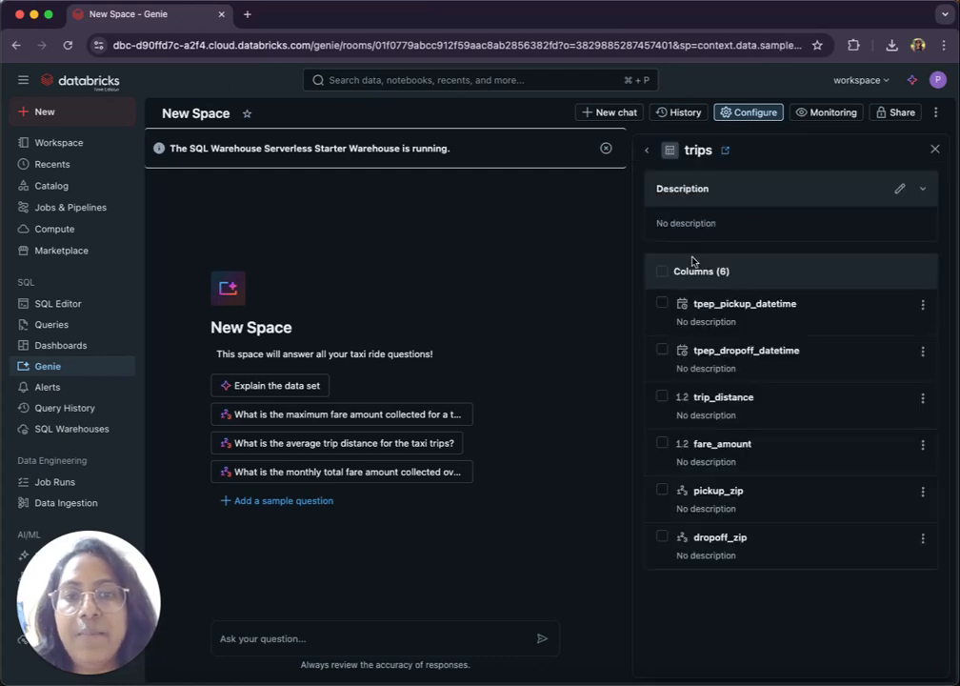
scroll(723, 324, "down", 1)
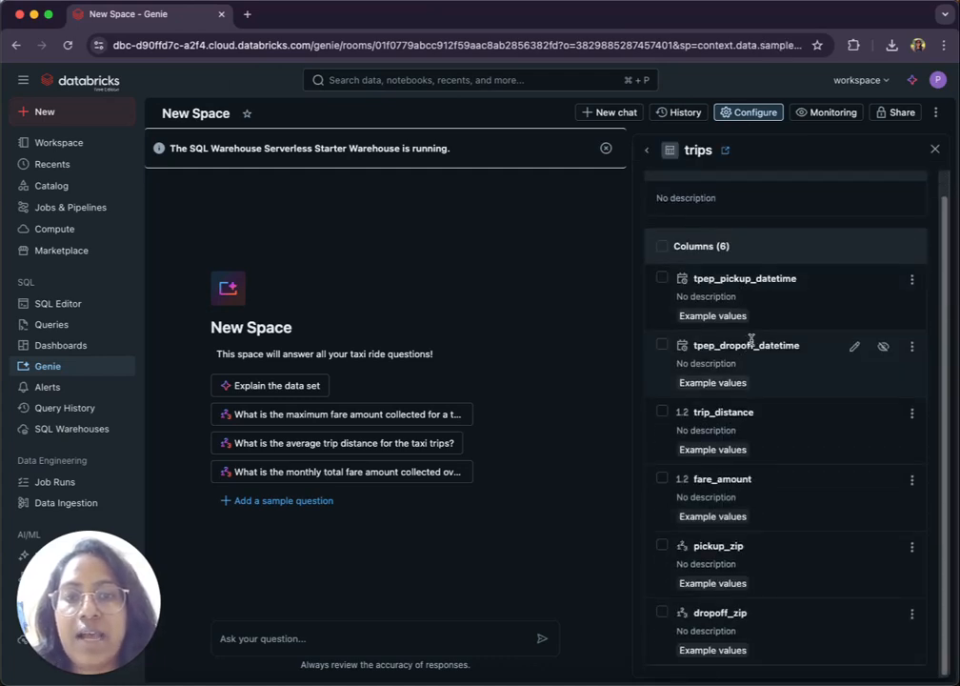
scroll(749, 339, "up", 1)
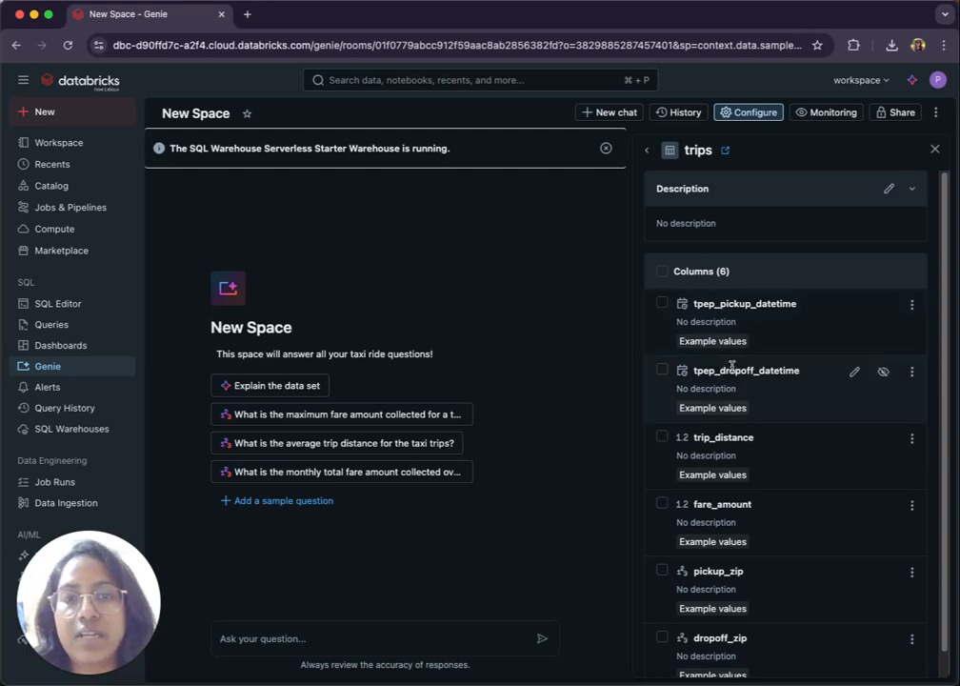
scroll(733, 358, "down", 1)
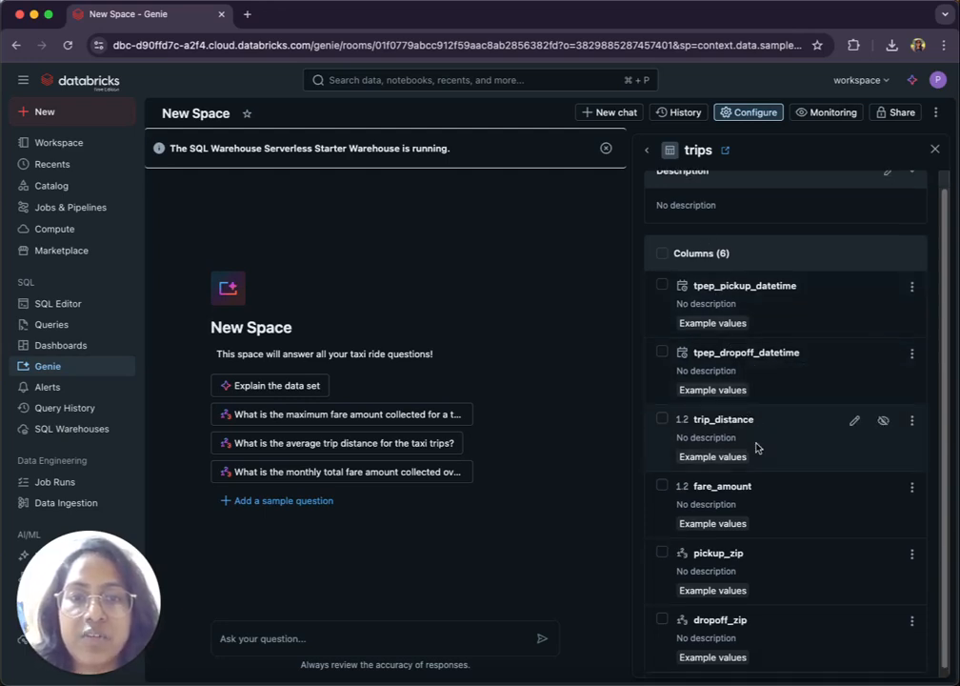
scroll(749, 495, "down", 1)
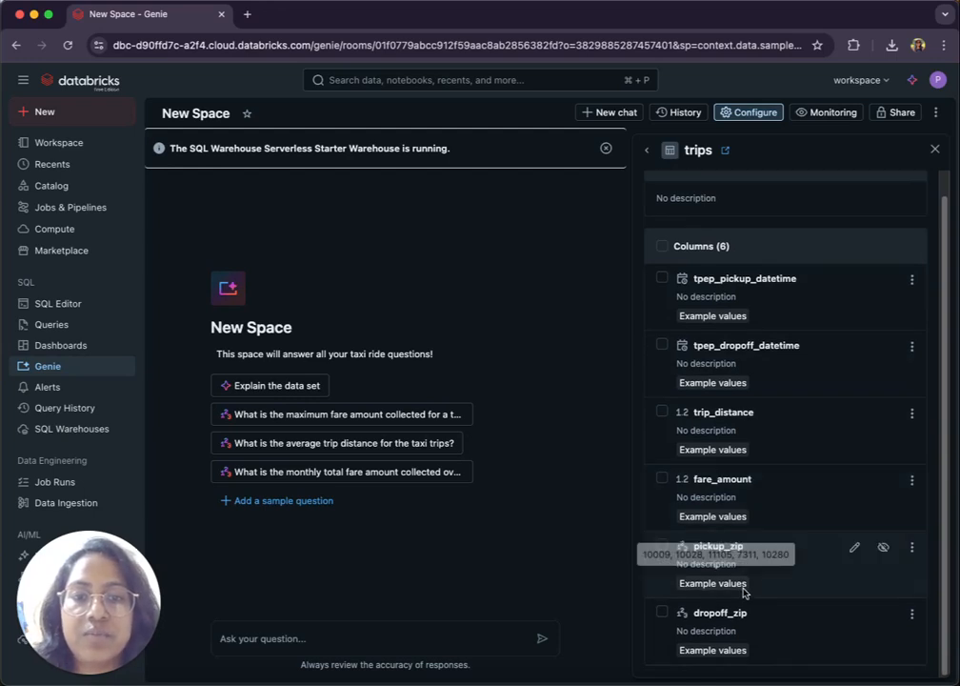
mouse_move(727, 657)
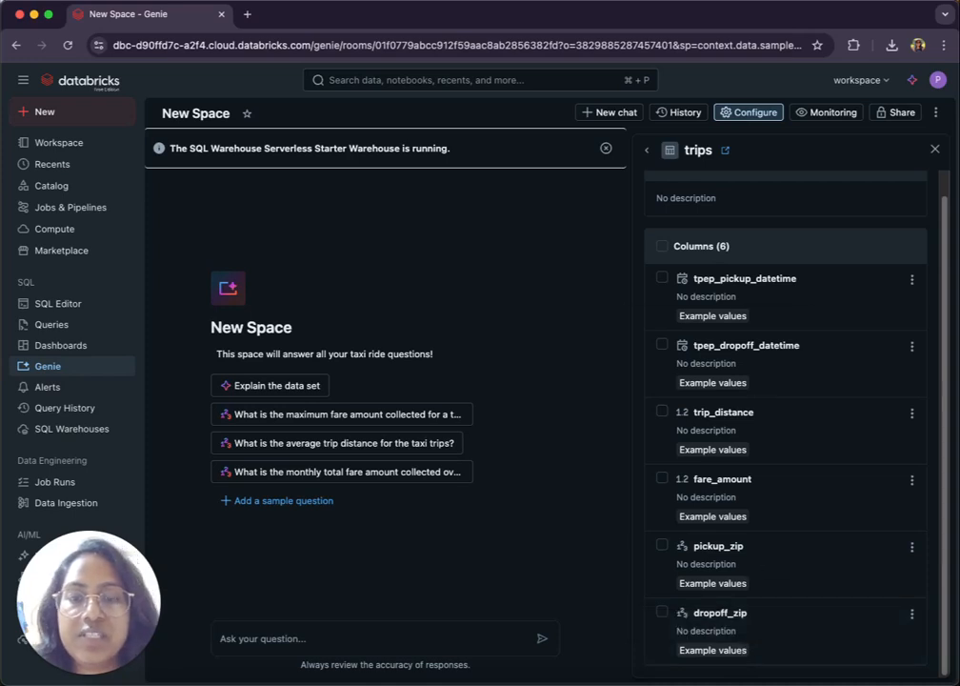
mouse_move(738, 324)
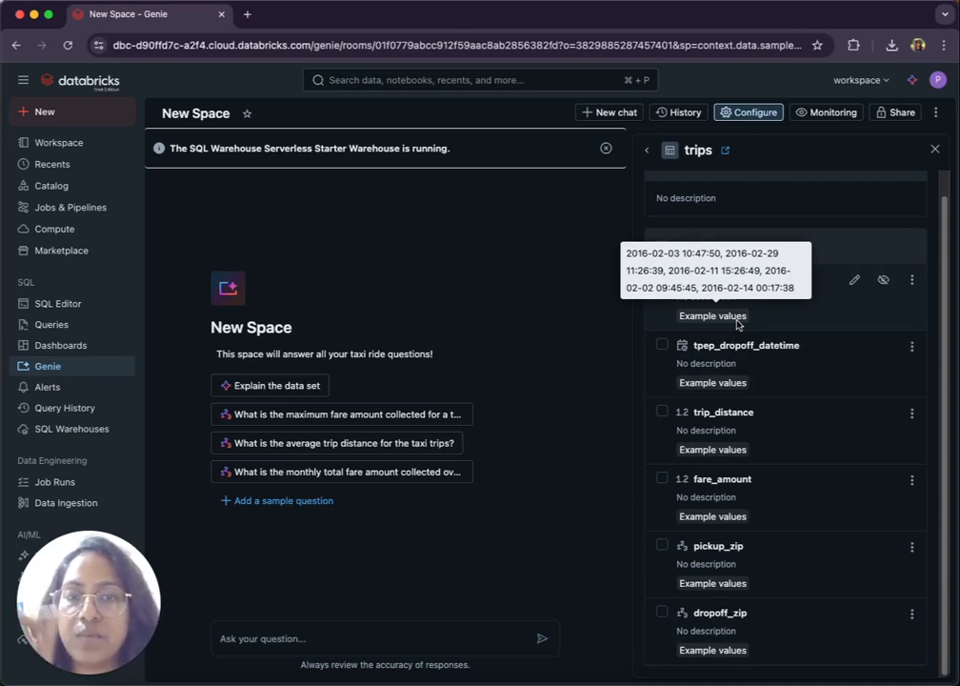
mouse_move(721, 384)
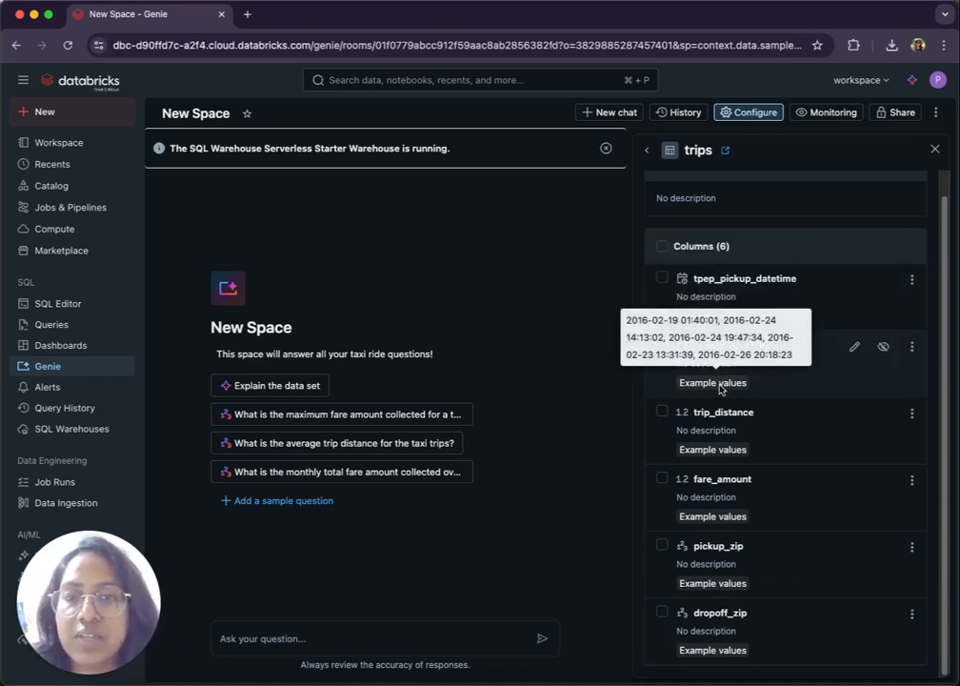
mouse_move(703, 456)
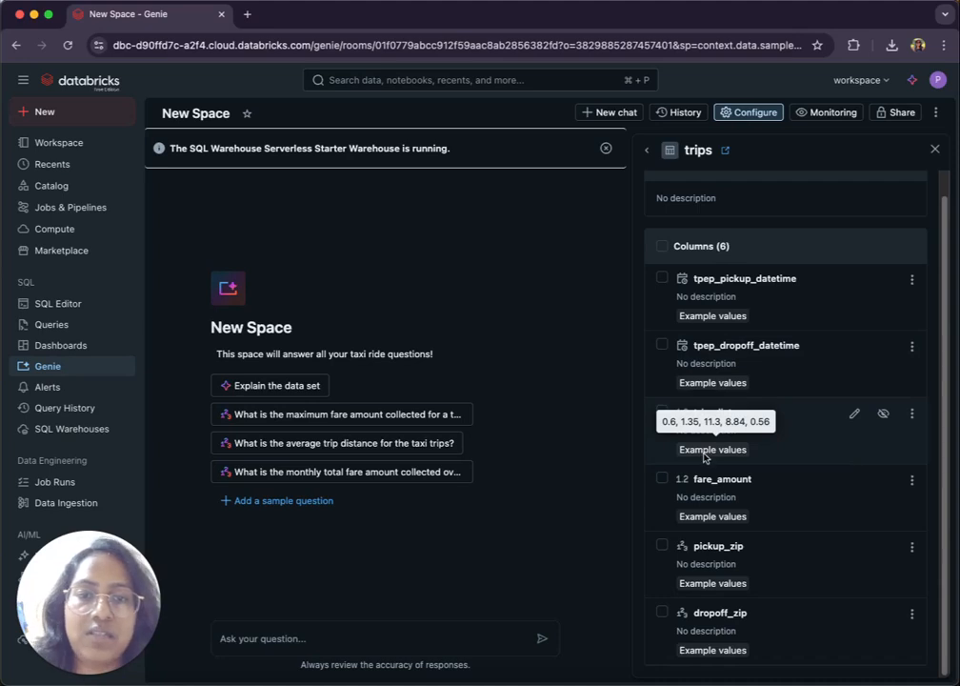
mouse_move(708, 518)
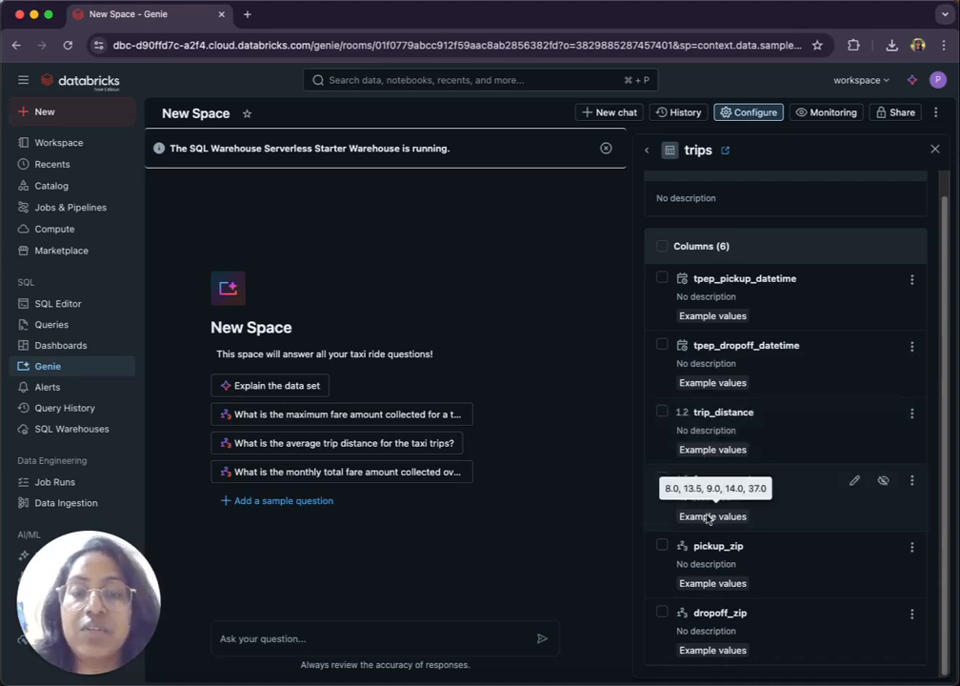
Browse the catalog to the trips table in samples.nyctaxi and view its sample data.
left_click(67, 189)
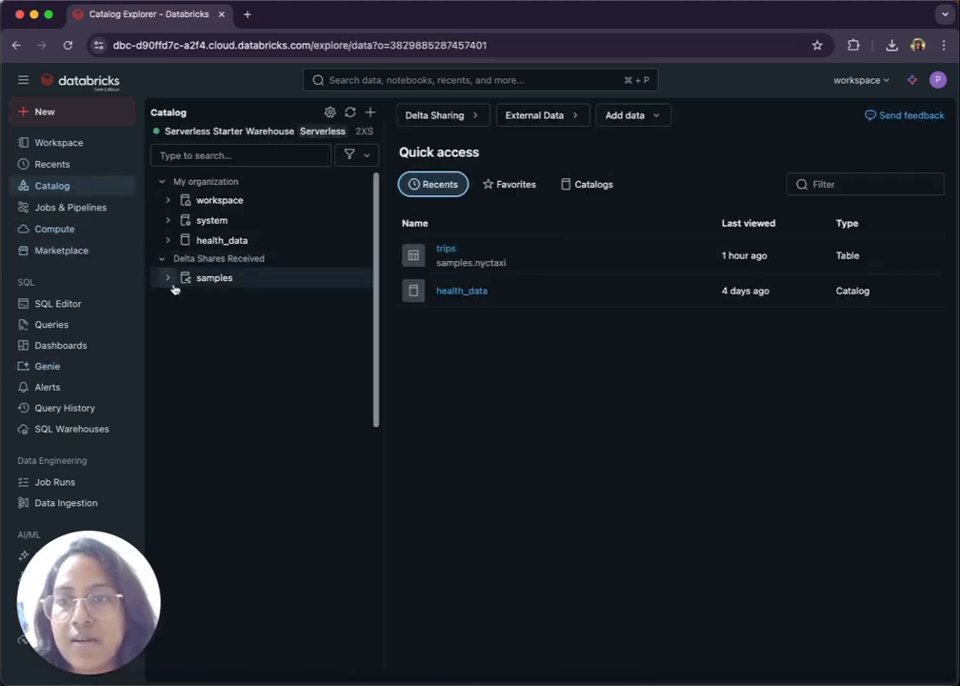
left_click(169, 281)
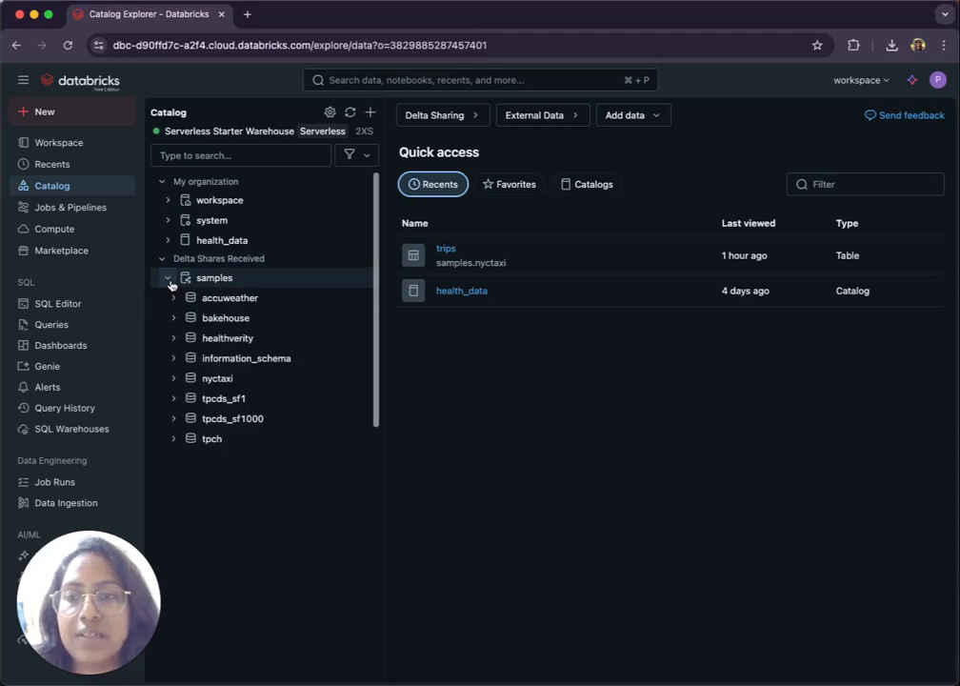
left_click(178, 379)
left_click(218, 399)
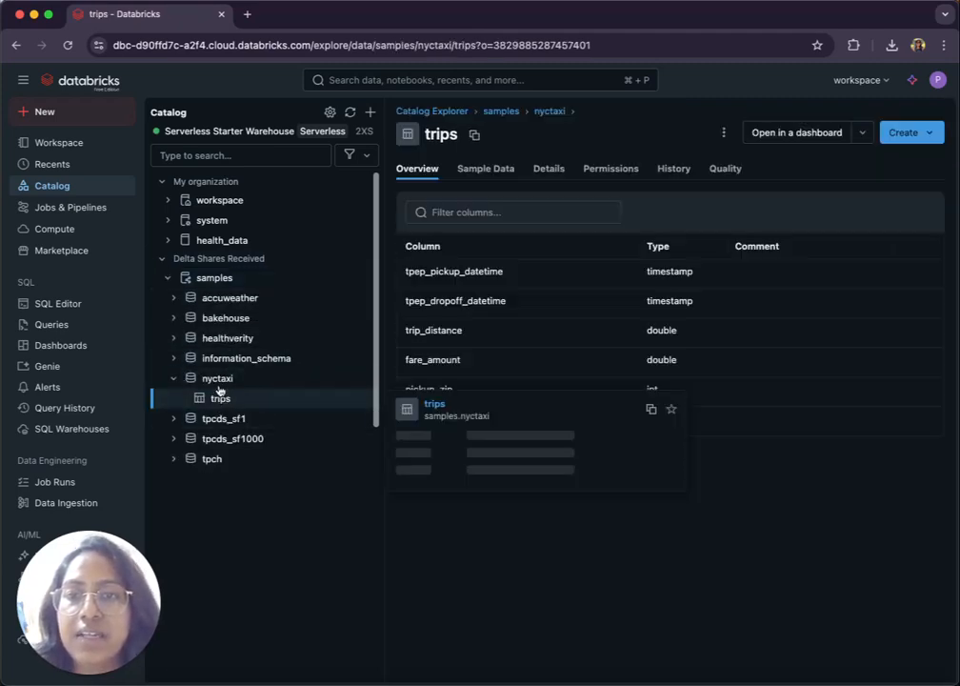
left_click(486, 169)
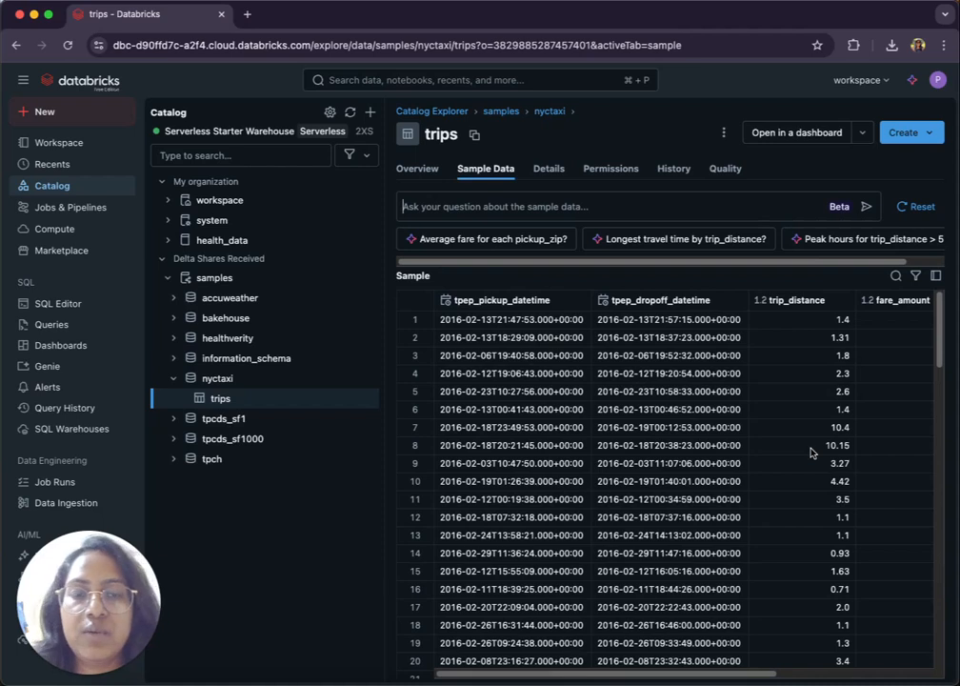
Look over the suggested questions for the trips sample data and reopen the taxi trips Genie space.
left_click_drag(806, 262, 909, 260)
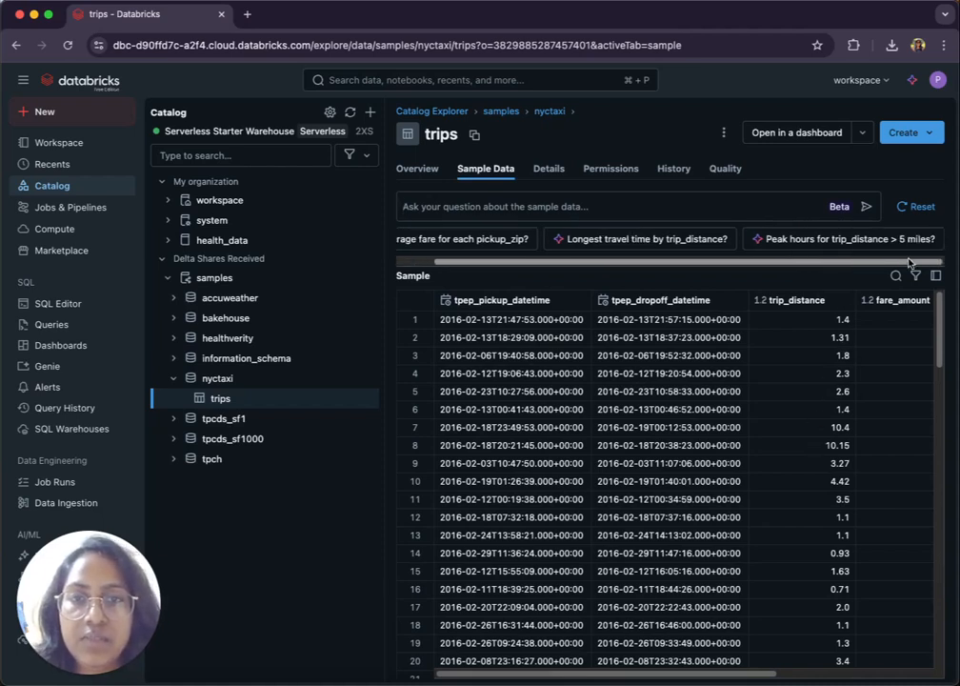
mouse_move(668, 677)
left_mouse_down()
mouse_move(818, 677)
mouse_move(666, 677)
left_mouse_up()
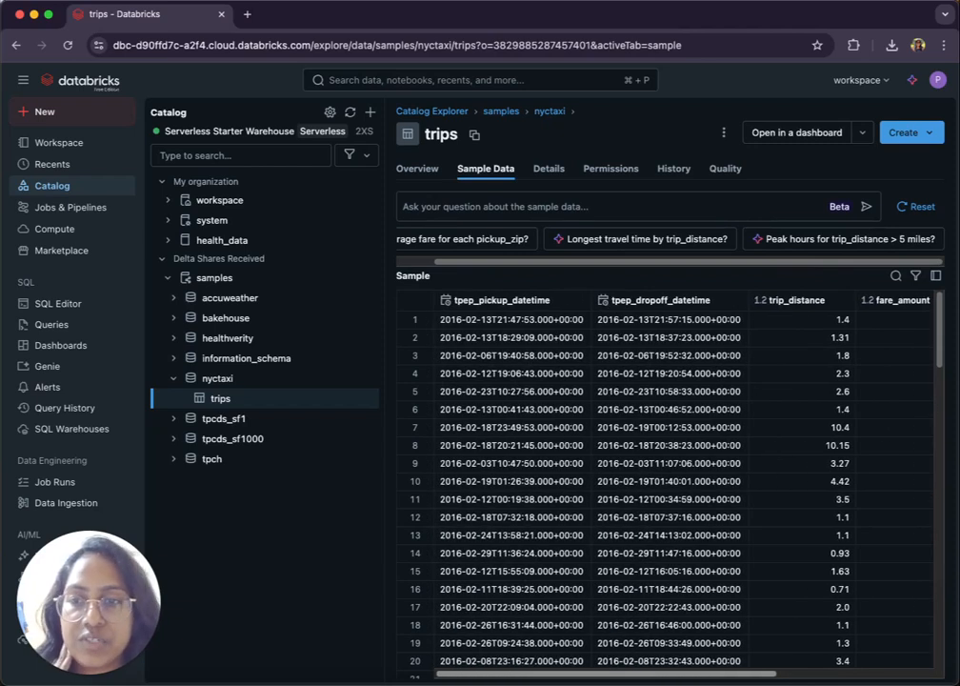
left_click(52, 367)
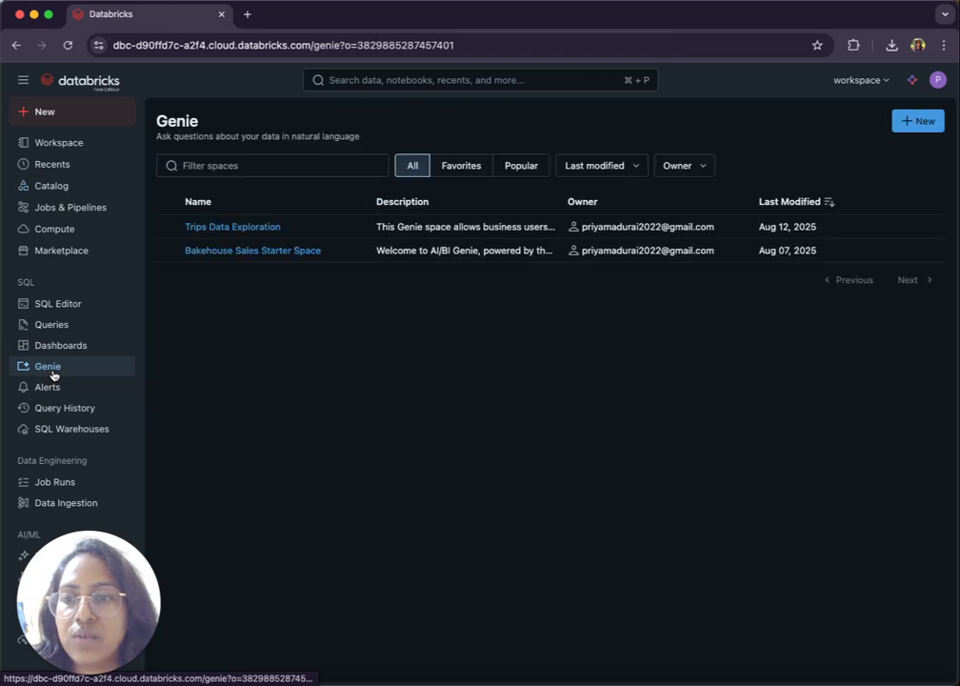
left_click(220, 227)
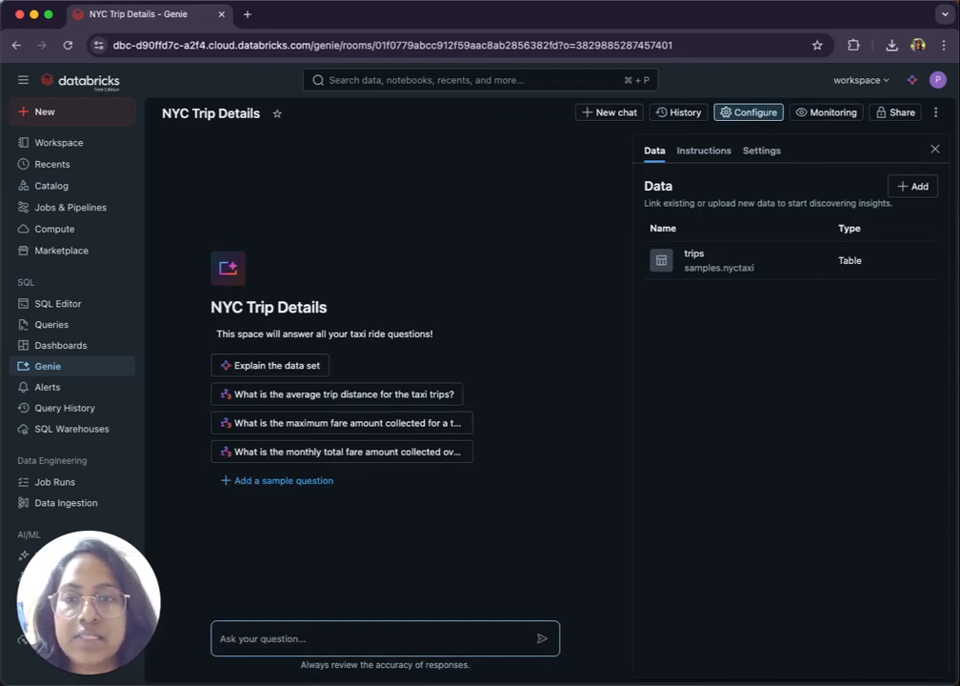
Add the sample question "Give the total count entries in this data set" in the Genie space's settings.
left_click(760, 152)
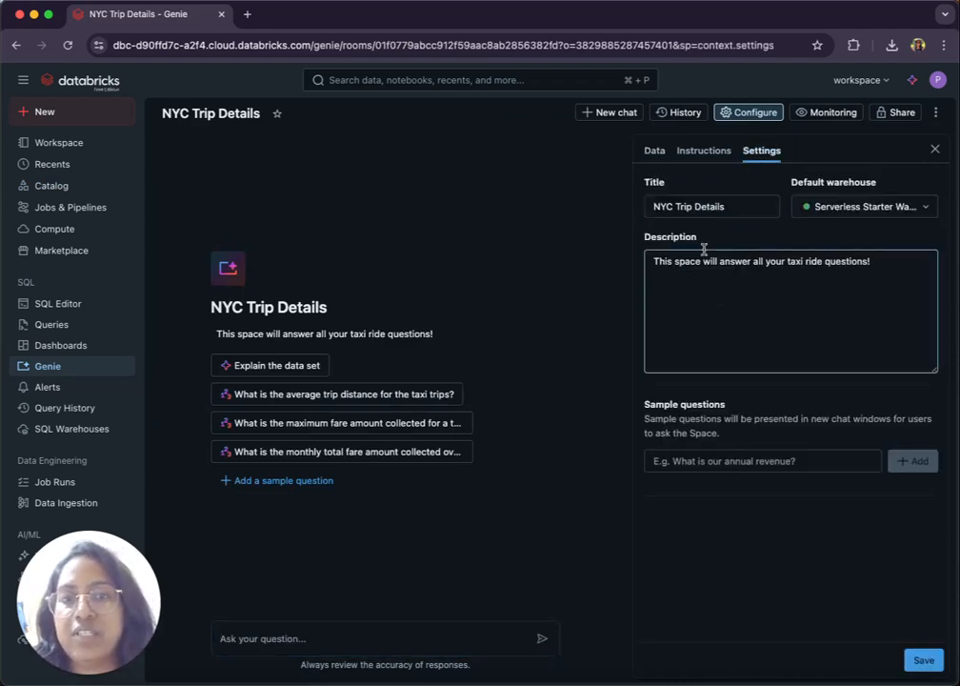
left_click(711, 462)
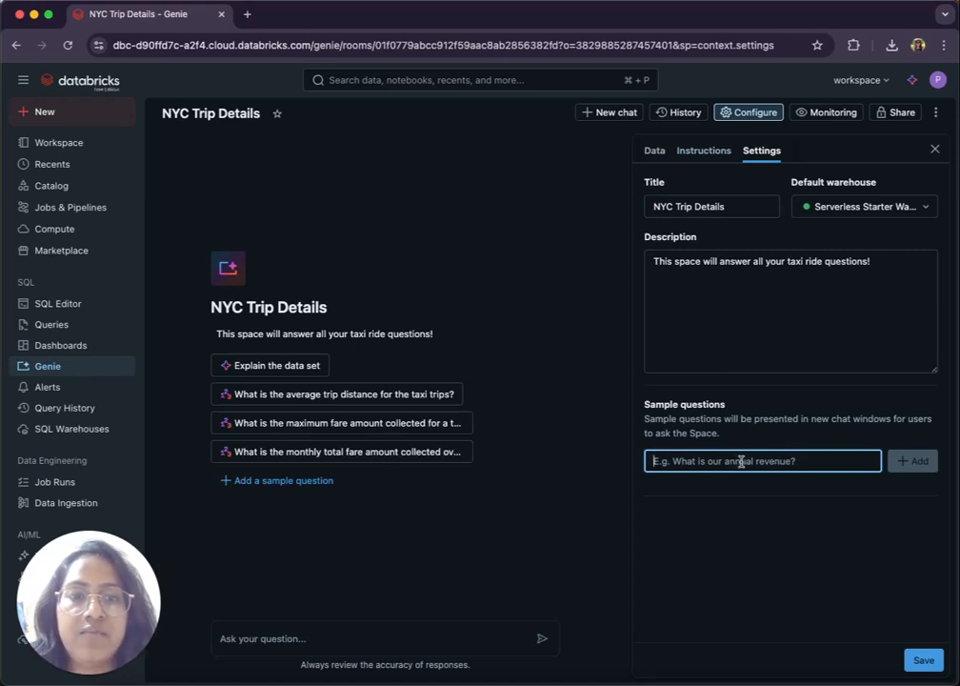
type("Give the total coun")
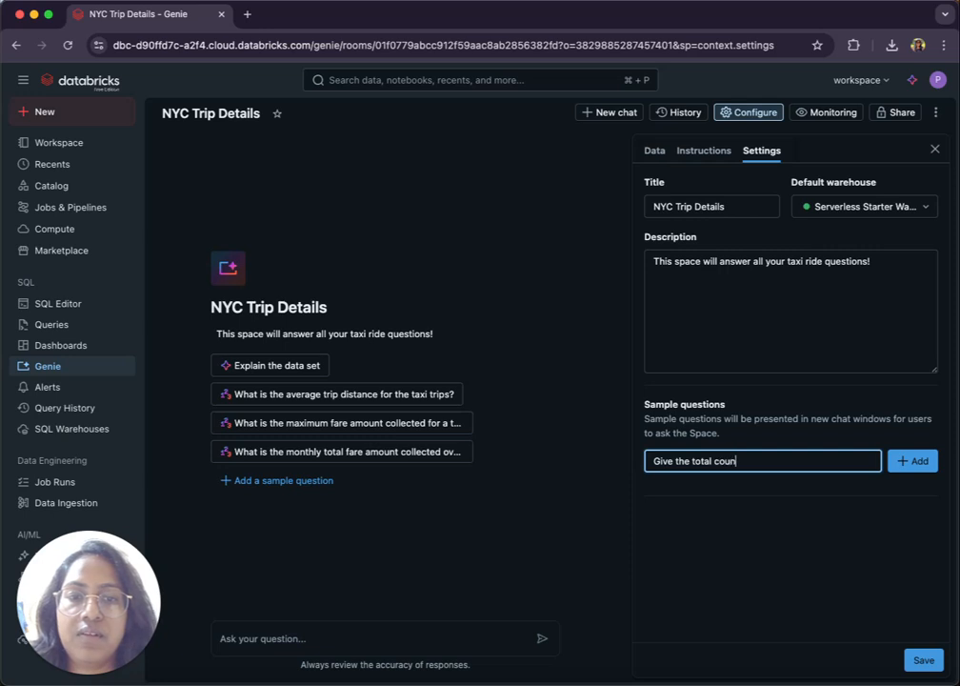
type("t entries")
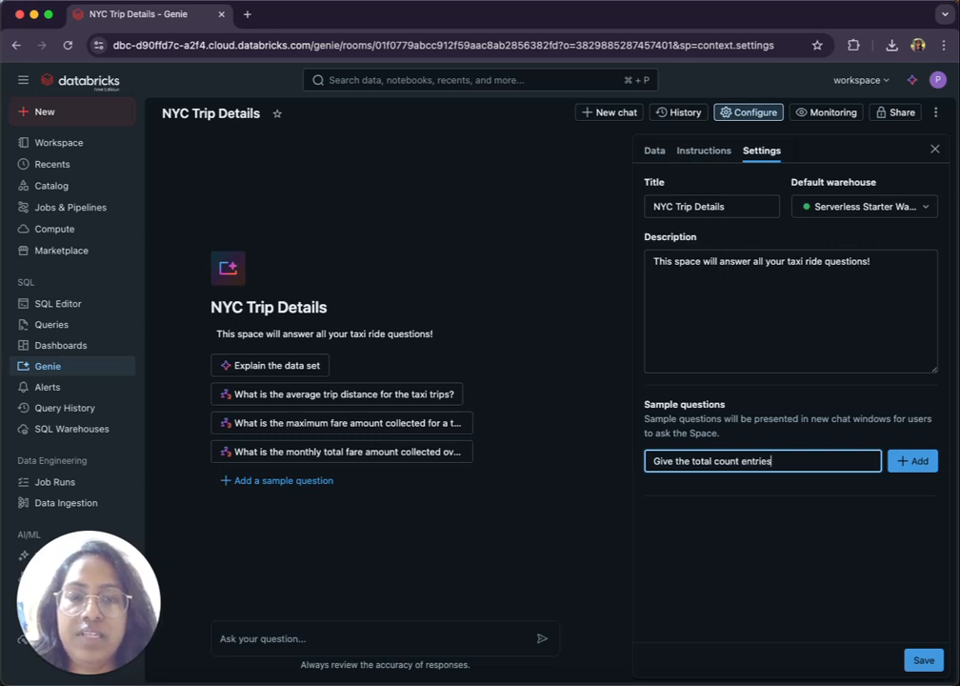
type(" in this data set")
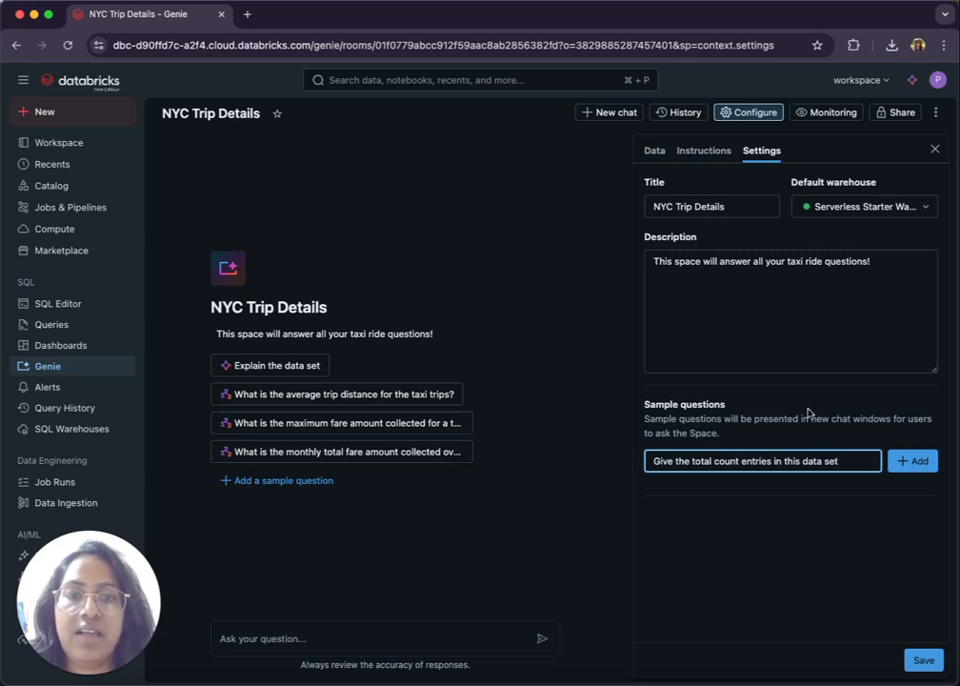
left_click(921, 469)
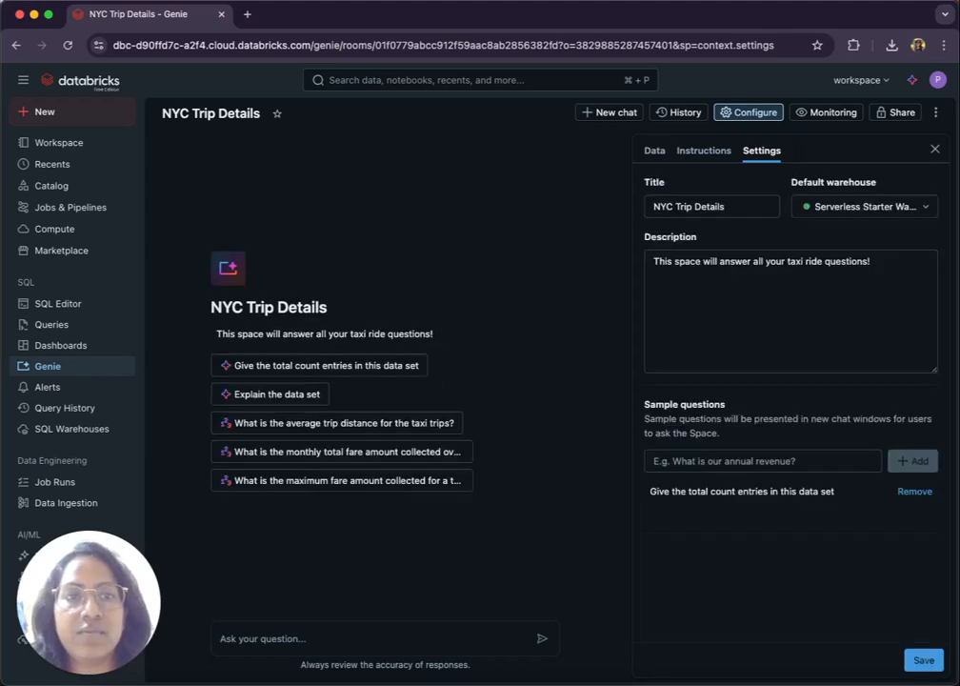
Write the general instruction "This table has information about taxi rides in and around NYC" for the space and save it.
left_click(704, 151)
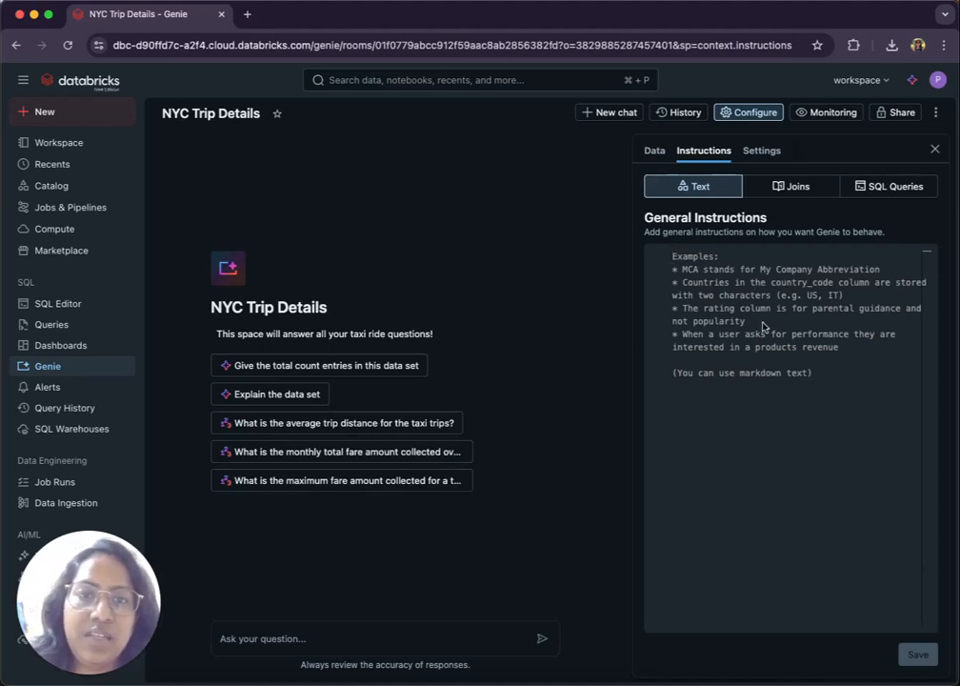
type("This ")
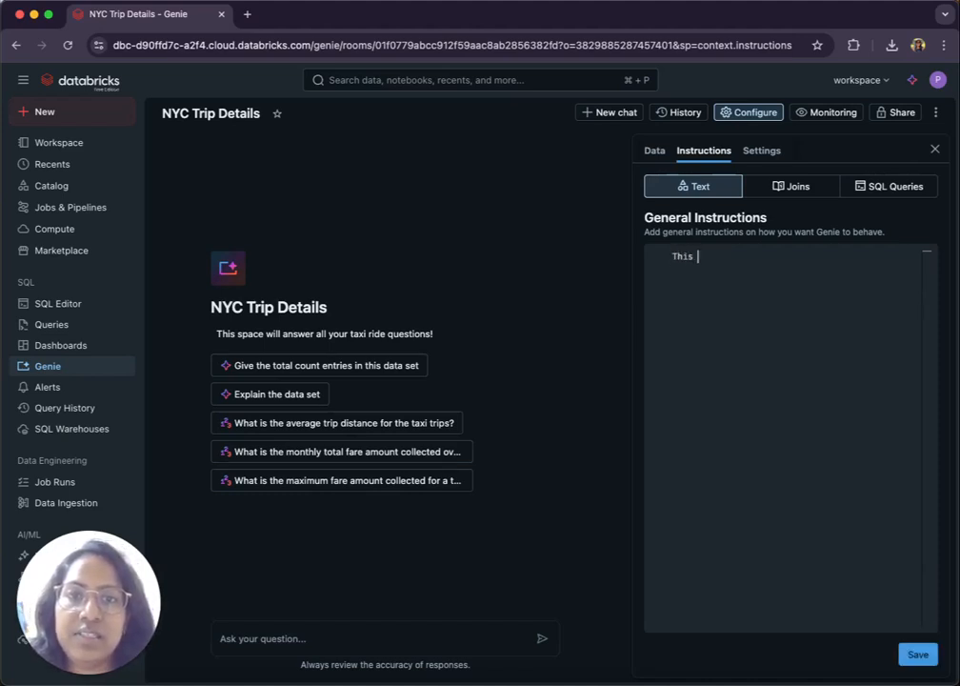
type("table has ")
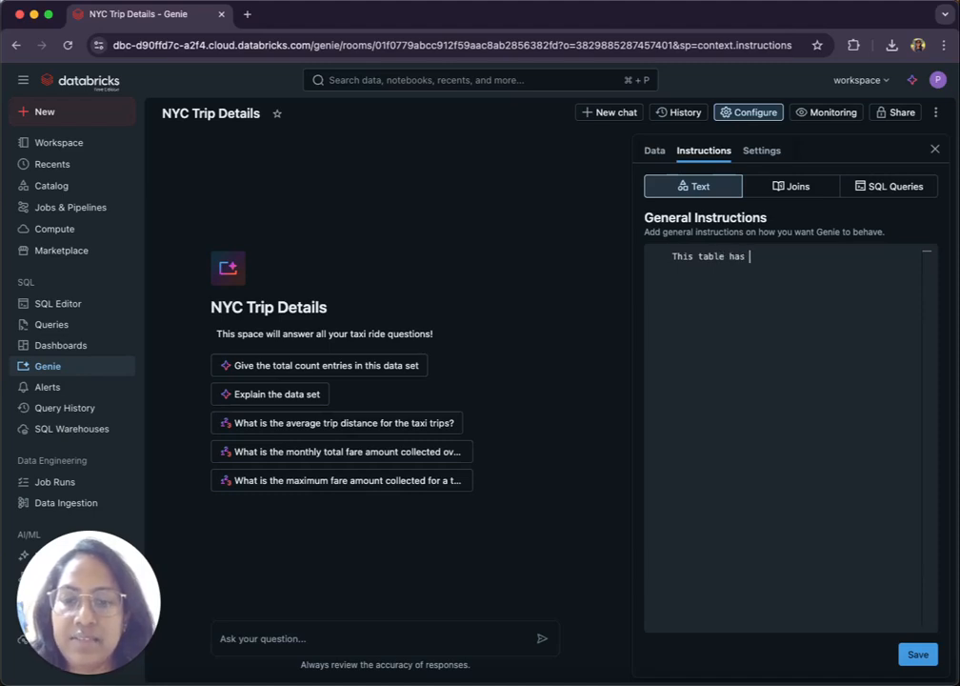
type("information ")
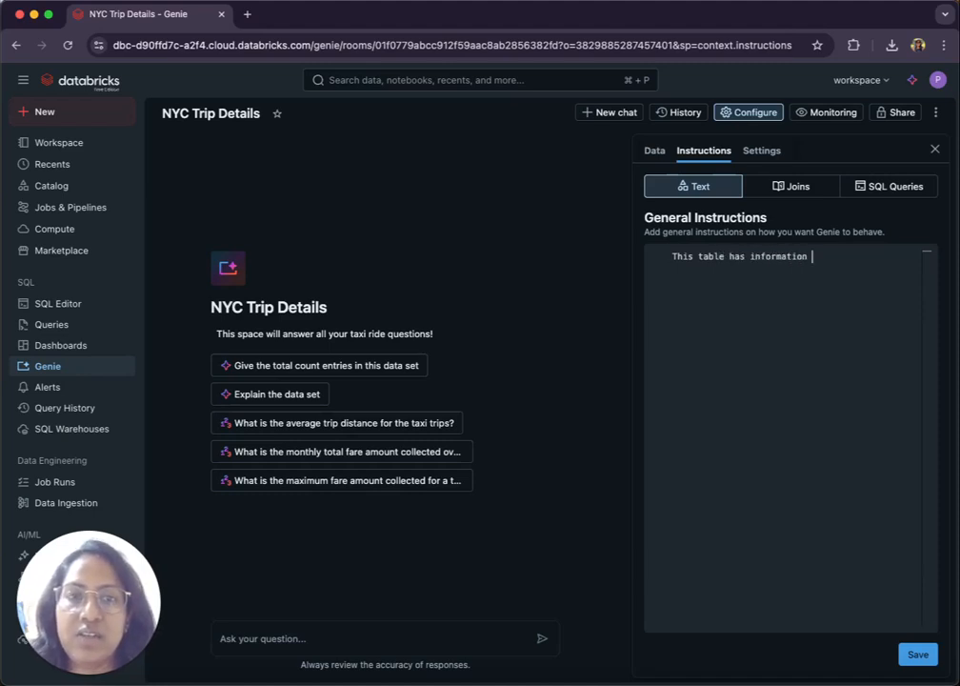
type("about t")
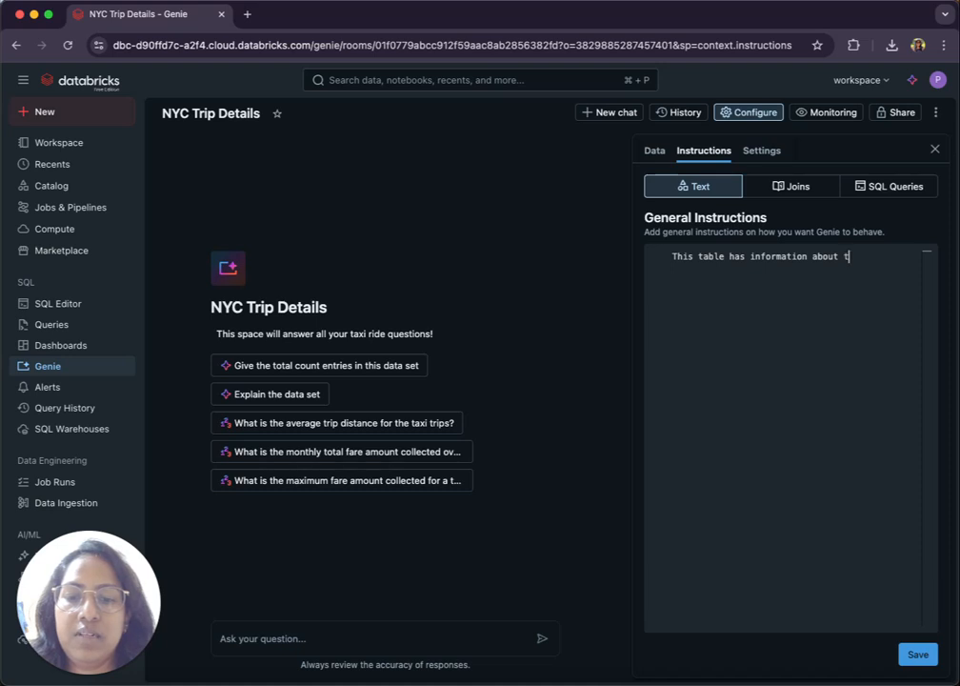
type("axi rider in")
key("BackSpace")
key("BackSpace")
key("BackSpace")
key("BackSpace")
type("s in adn")
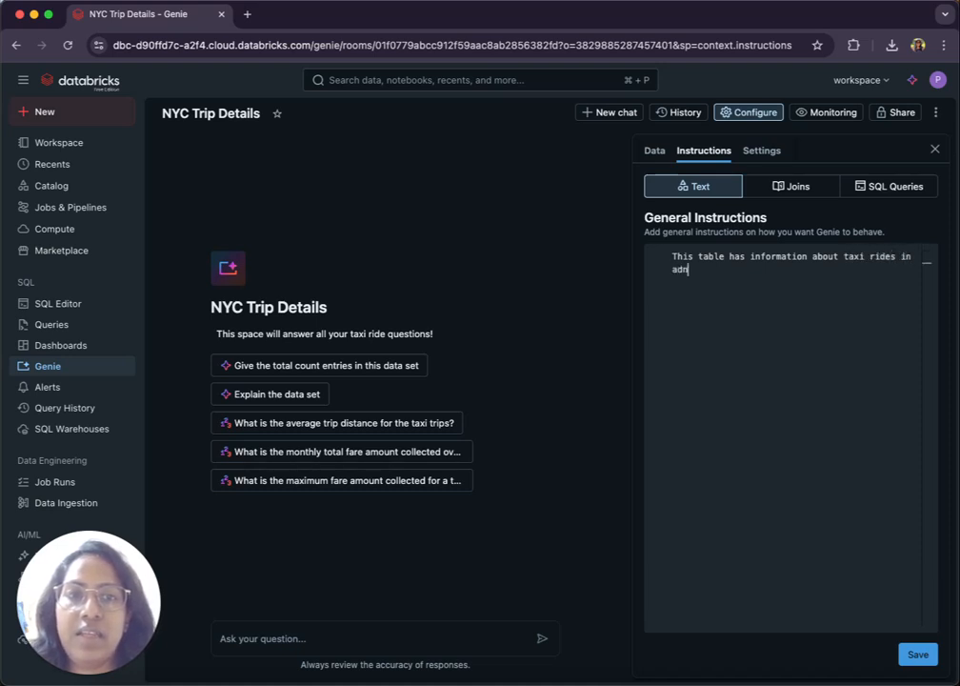
key("BackSpace")
key("BackSpace")
type("nd a")
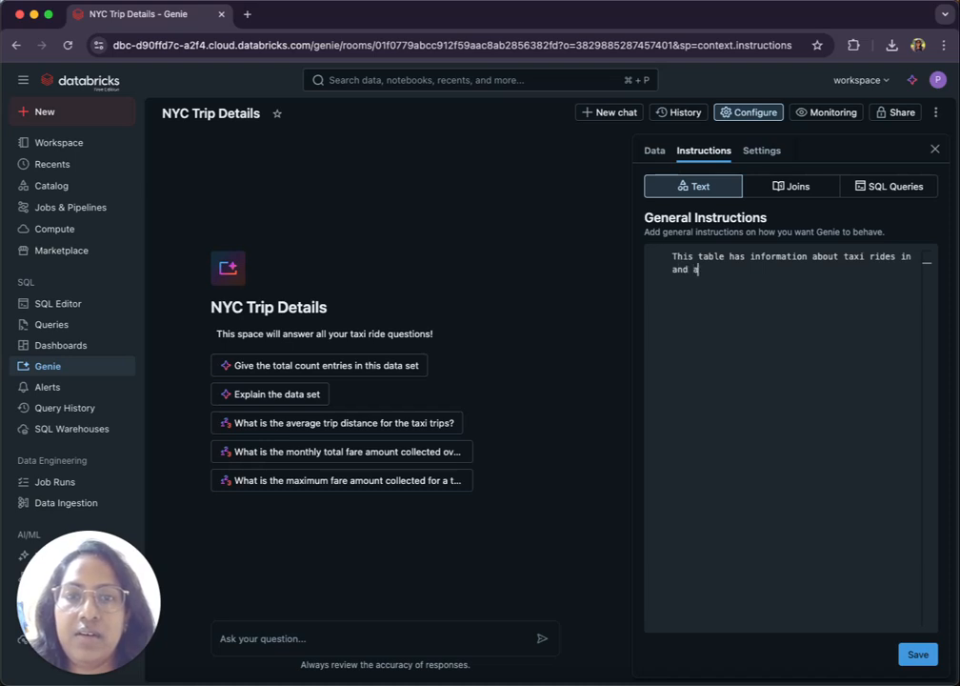
type("round ")
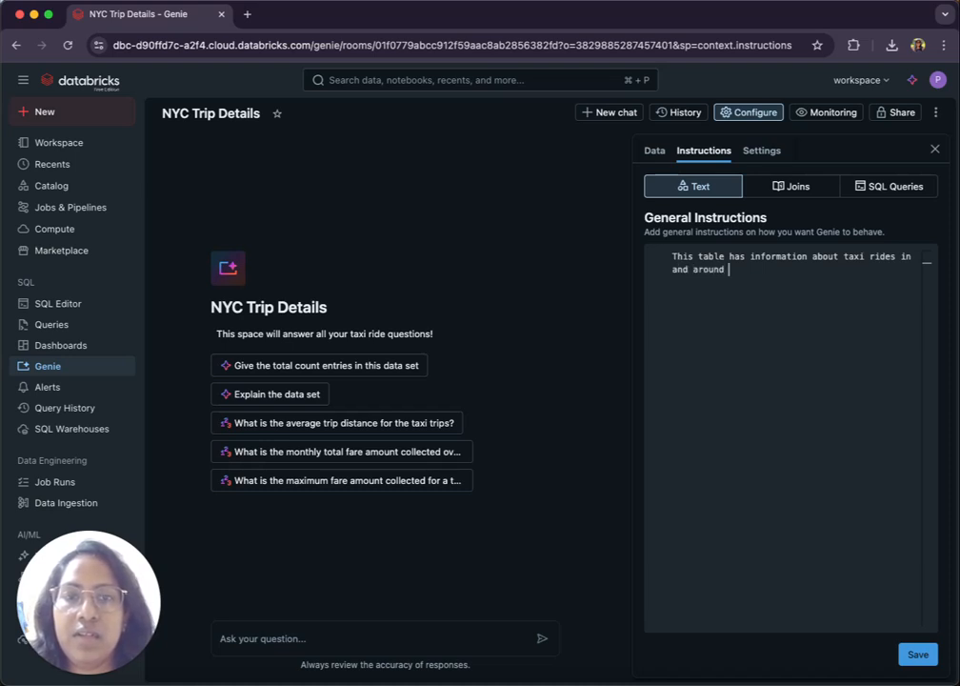
type("NYC")
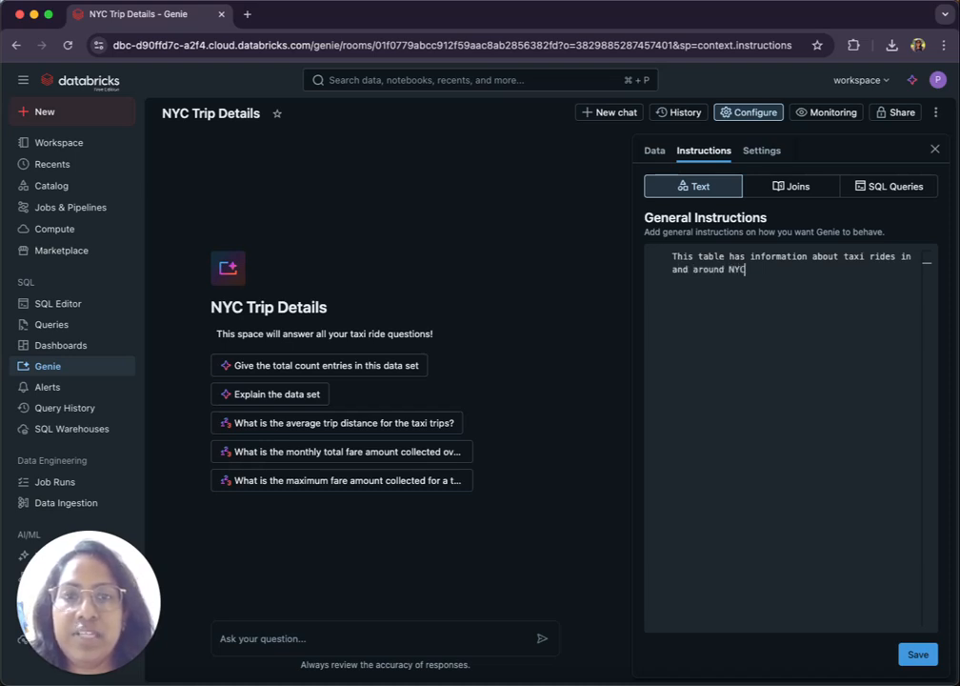
left_click(869, 189)
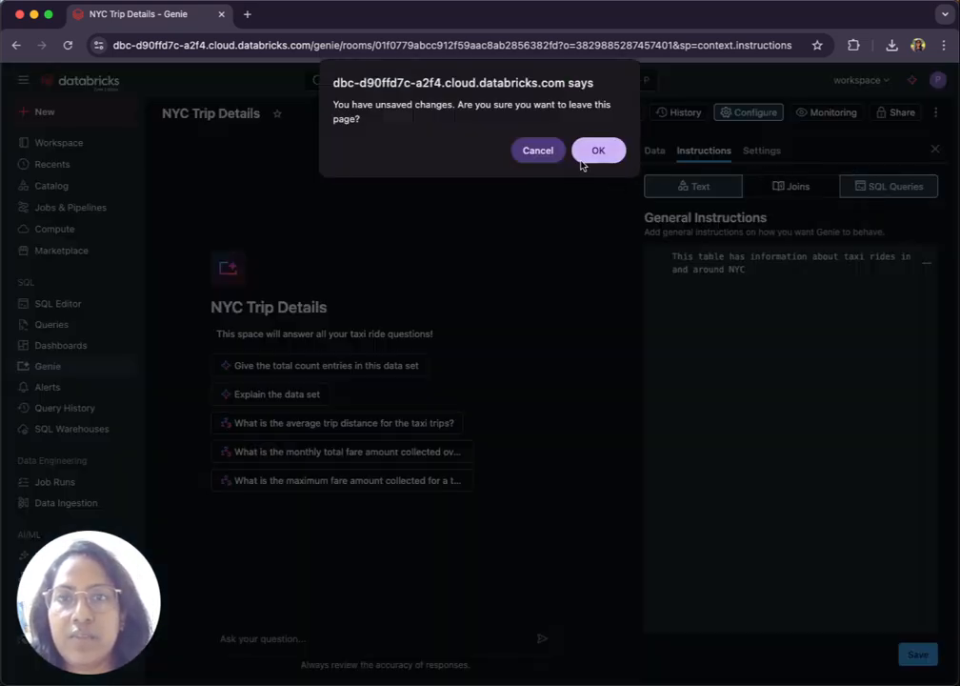
left_click(535, 152)
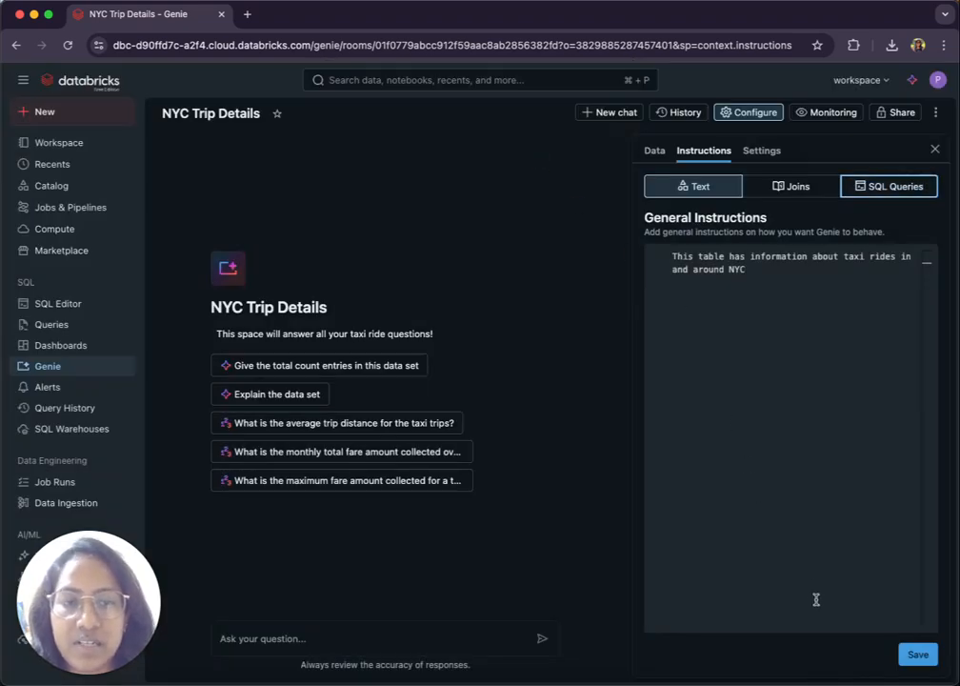
left_click(917, 654)
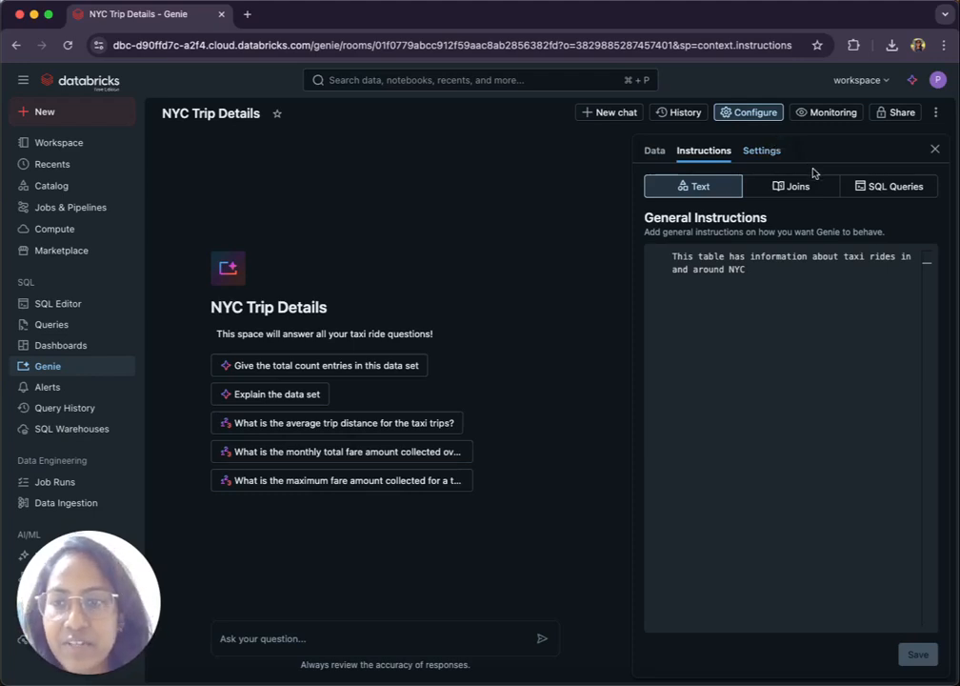
View the SQL queries and joins sections of the space's instructions.
left_click(889, 196)
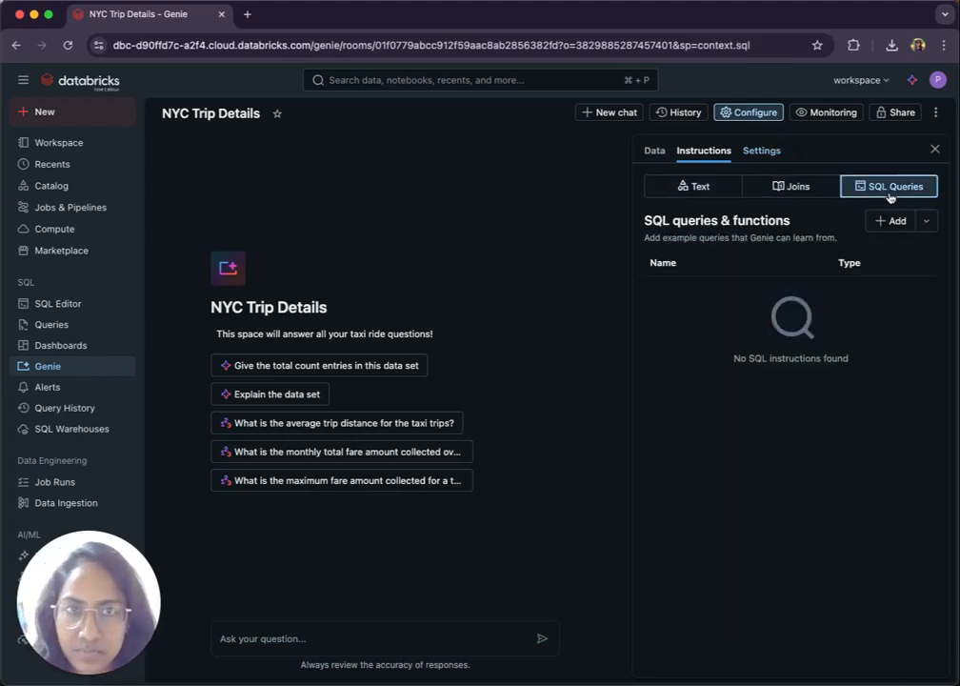
left_click(785, 194)
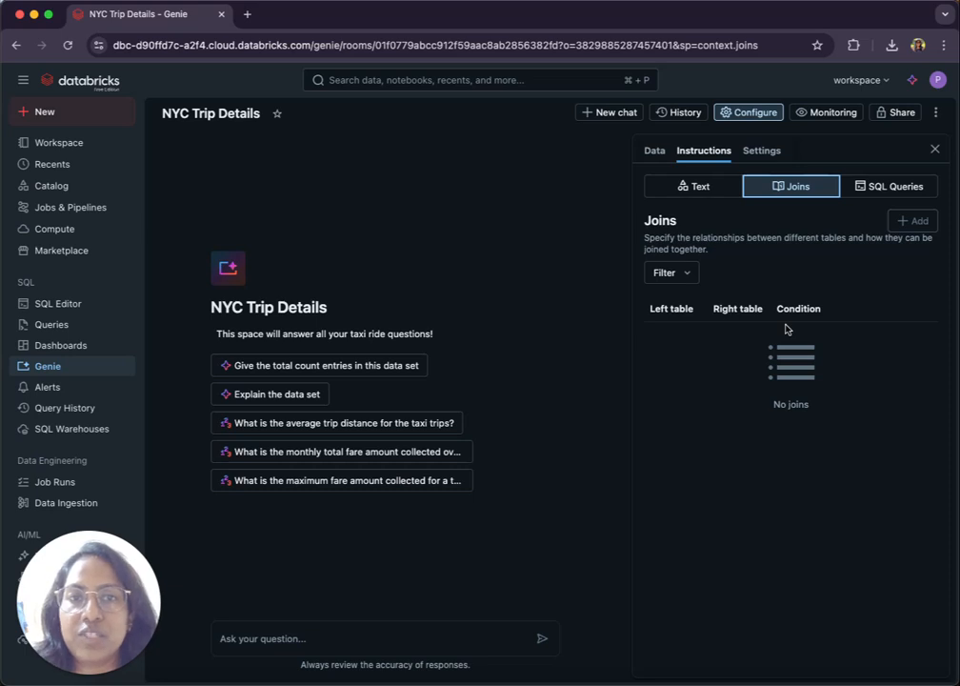
left_click(854, 187)
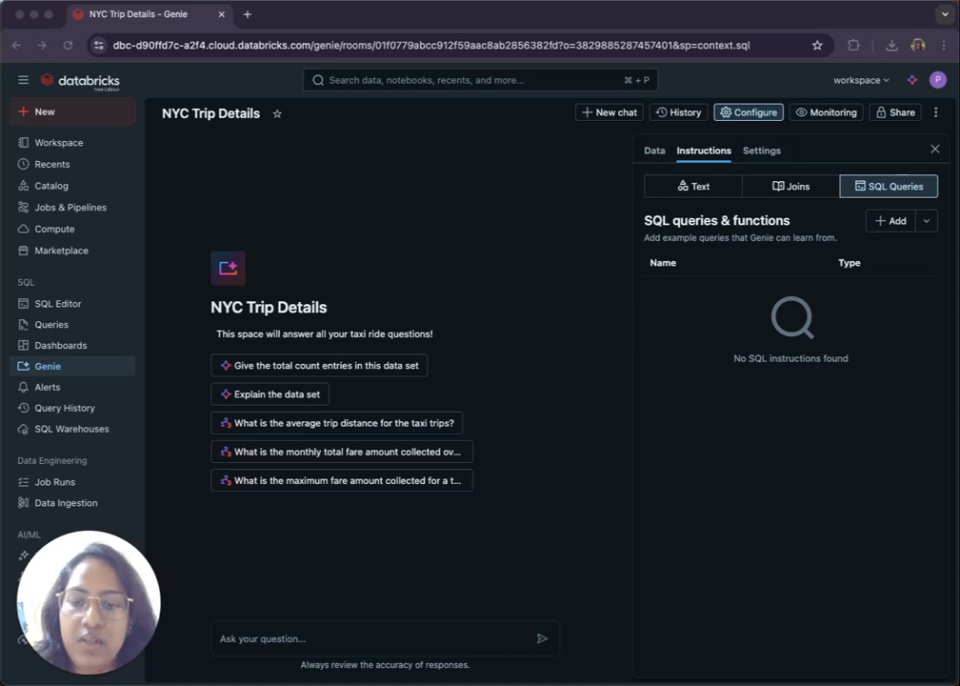
Add and save an example SQL query named "Trip Count" that counts samples.nyctaxi.trips rows per month of tpep_pickup_datetime, ordered by month.
left_click(901, 225)
left_click(901, 223)
left_click(715, 273)
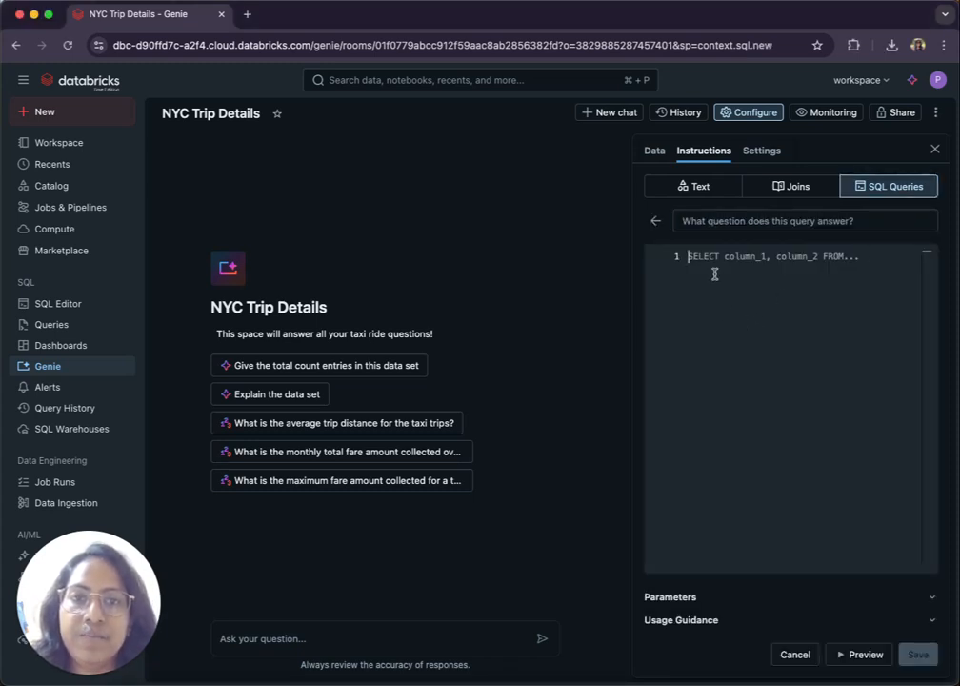
type("Count trips by month SELECT   DATE_TRUNC('month', `tpep_pickup_datetime`) AS `month`,   COUNT(*) AS `total_trips` FROM   `samples`.`nyctaxi`.`trips` GROUP BY   DATE_TRUNC('month', `tpep_pickup_datetime`) ORDER BY   `month`;")
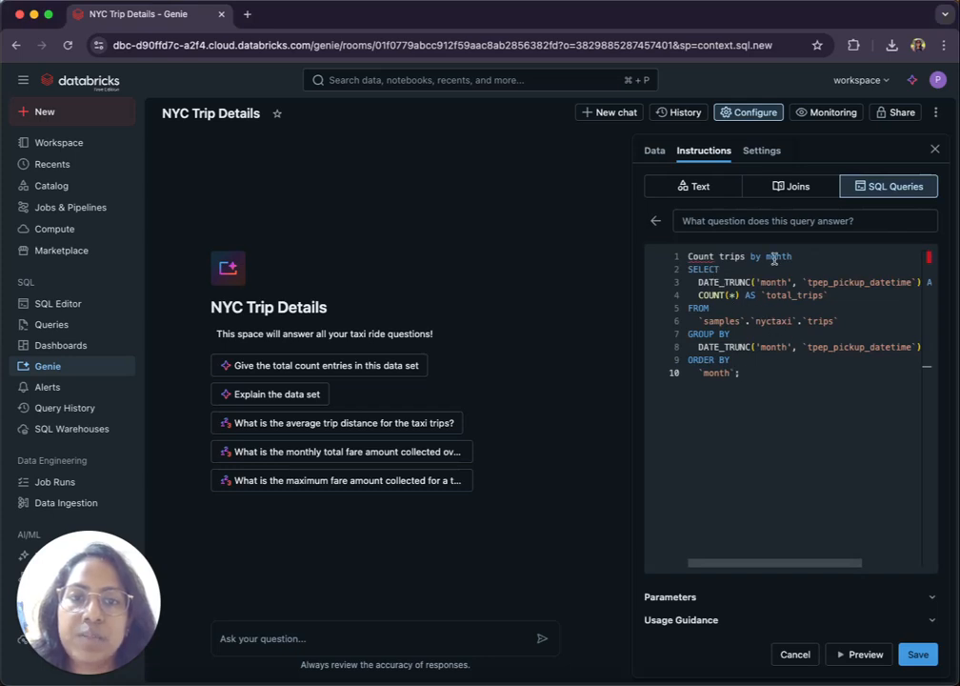
left_click(733, 222)
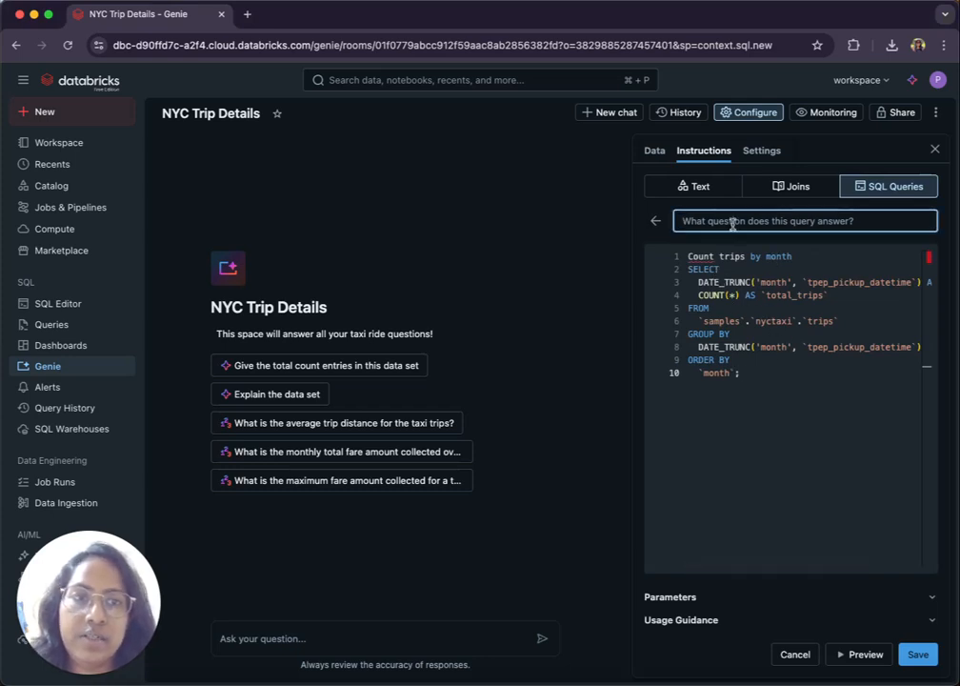
type("Trip Counts")
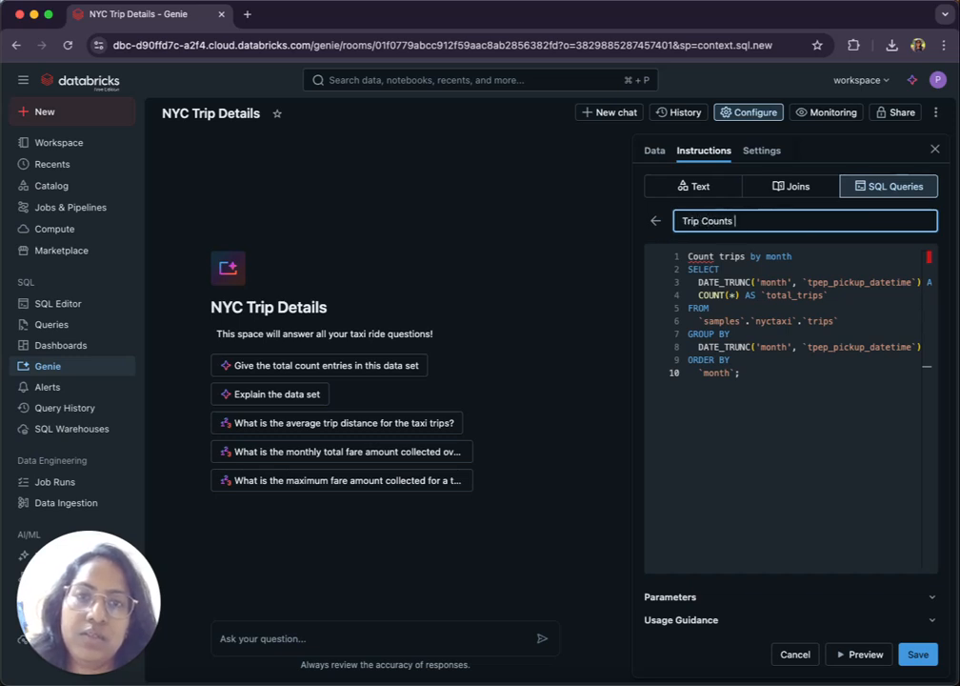
key("BackSpace")
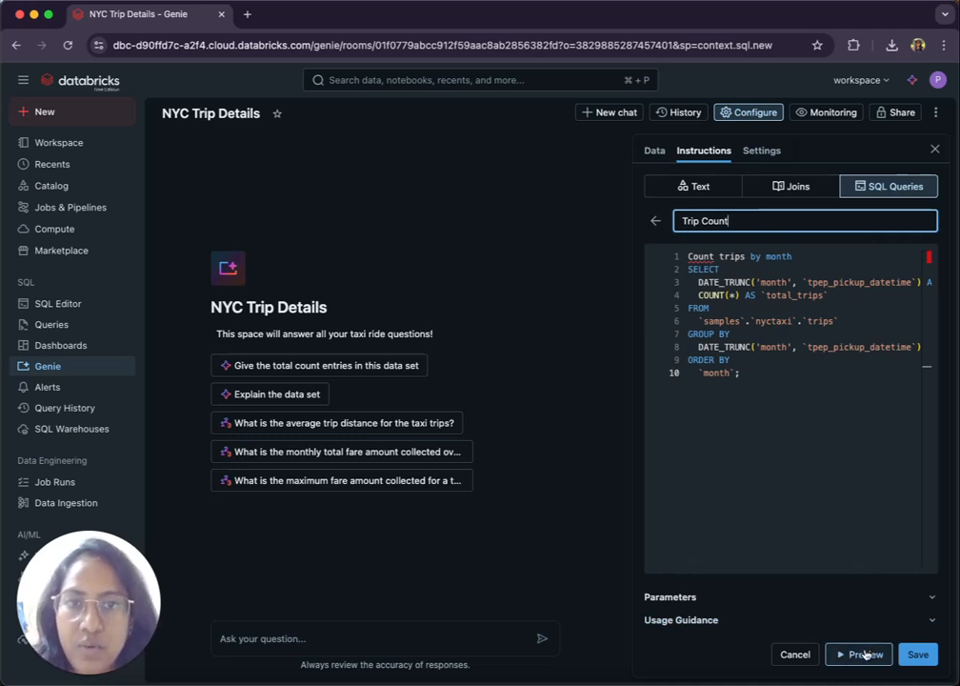
left_click(918, 655)
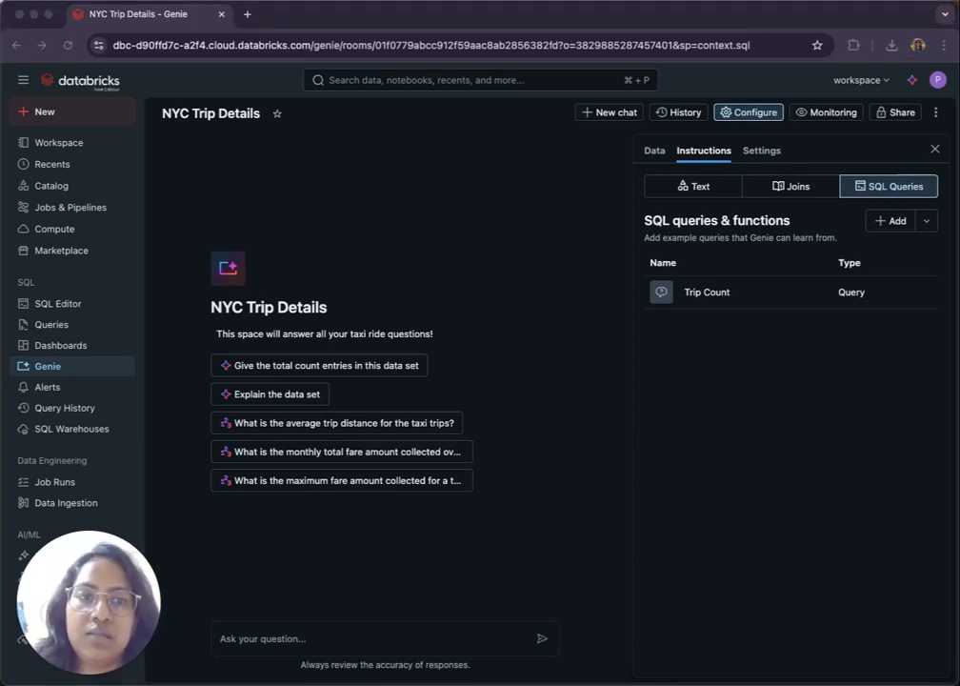
Enter another example SQL query returning all six trips columns ordered by trip_distance descending with LIMIT 5, and preview its results across all columns.
left_click(891, 220)
left_click(720, 285)
type("SELECT   `tpep_pickup_datetime`,   `tpep_dropoff_datetime`,   `trip_distance`,   `fare_amount`,   `pickup_zip`,   `dropoff_zip` FROM   `samples`.`nyctaxi`.`trips` ORDER BY   `trip_distance` DESC LIMIT 5;")
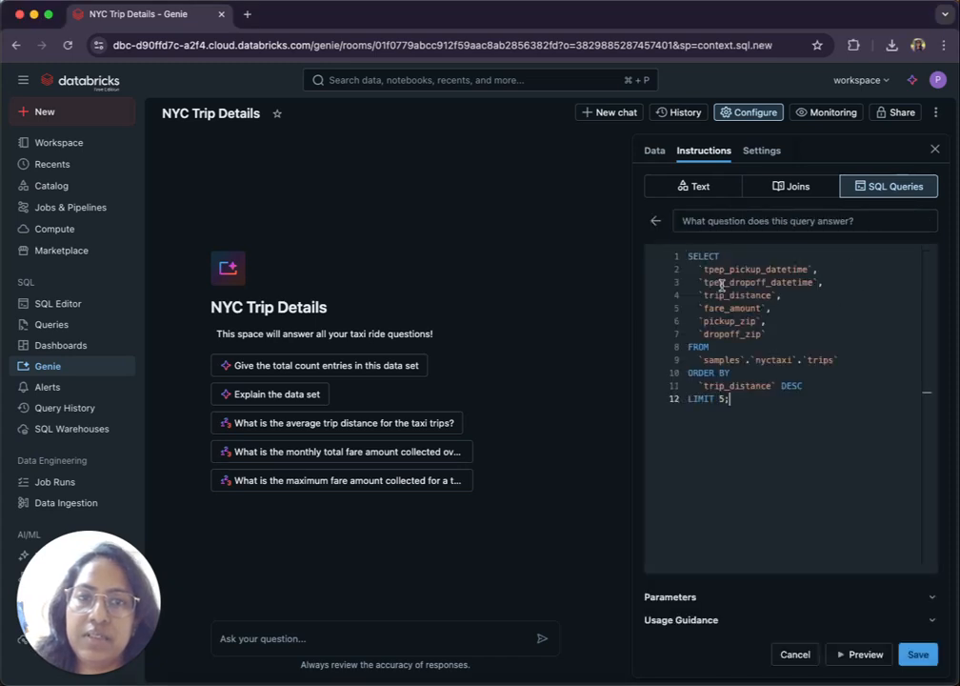
left_click(741, 225)
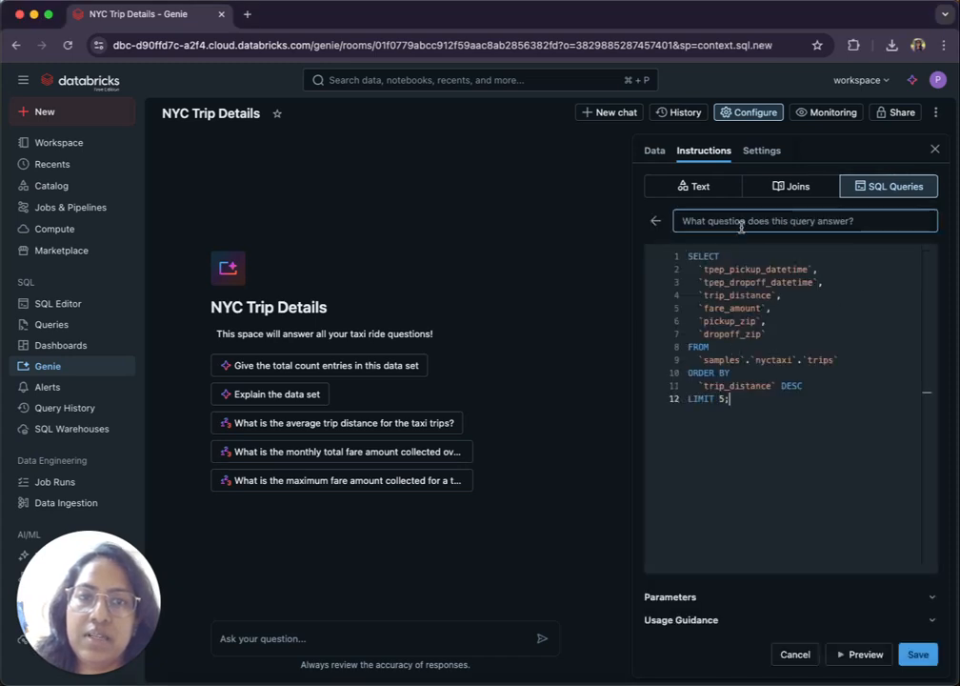
left_click(866, 654)
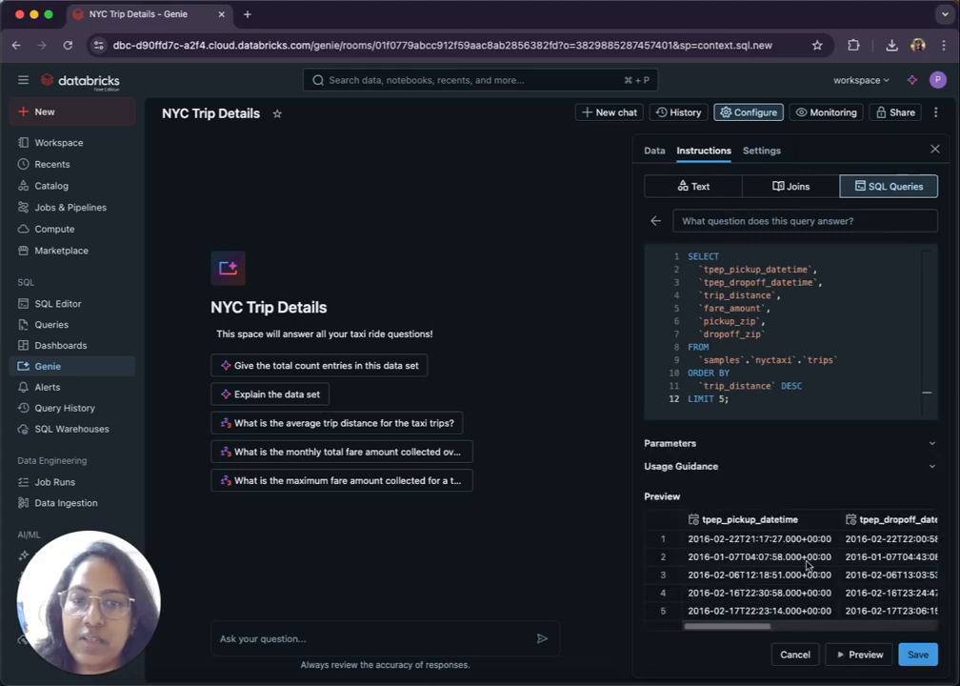
left_click_drag(776, 627, 928, 627)
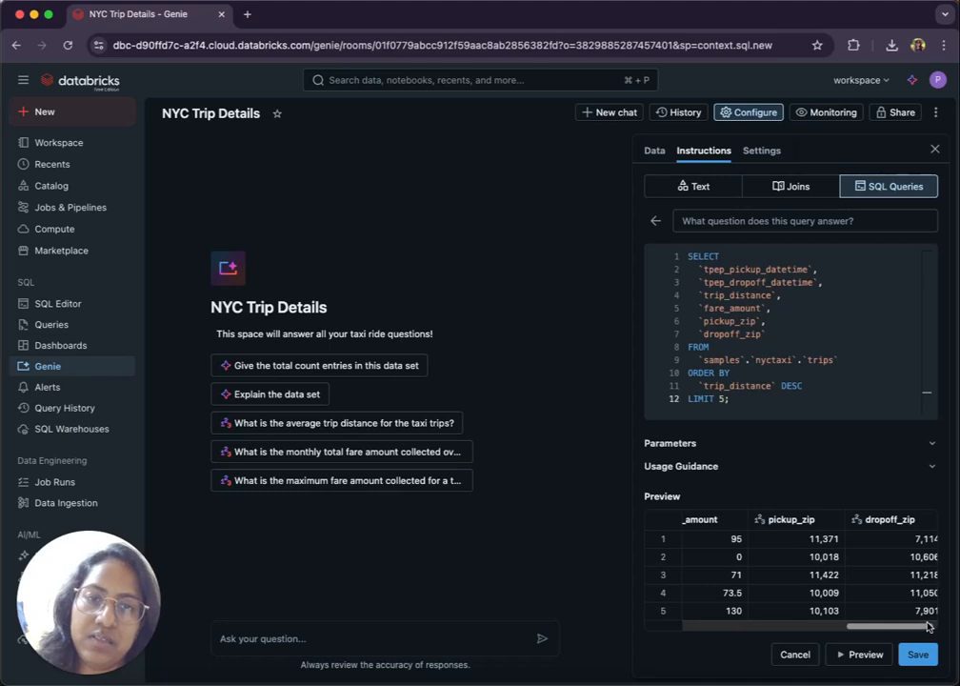
Title the example SQL query "Top 5 longest trips" and save it to the space.
left_click_drag(929, 626, 718, 625)
left_click(772, 219)
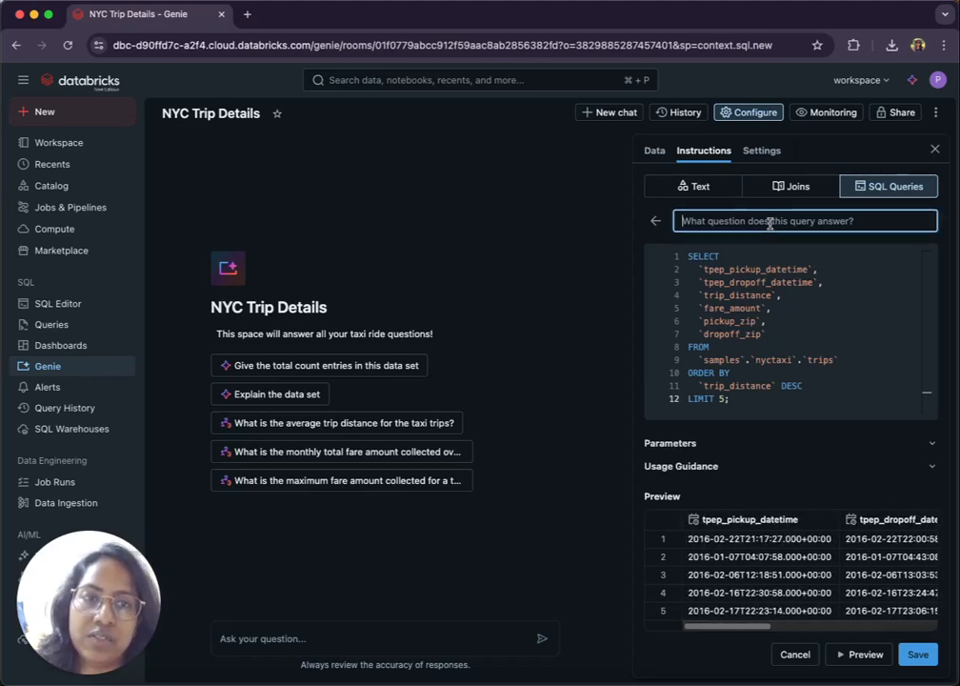
type("Top ")
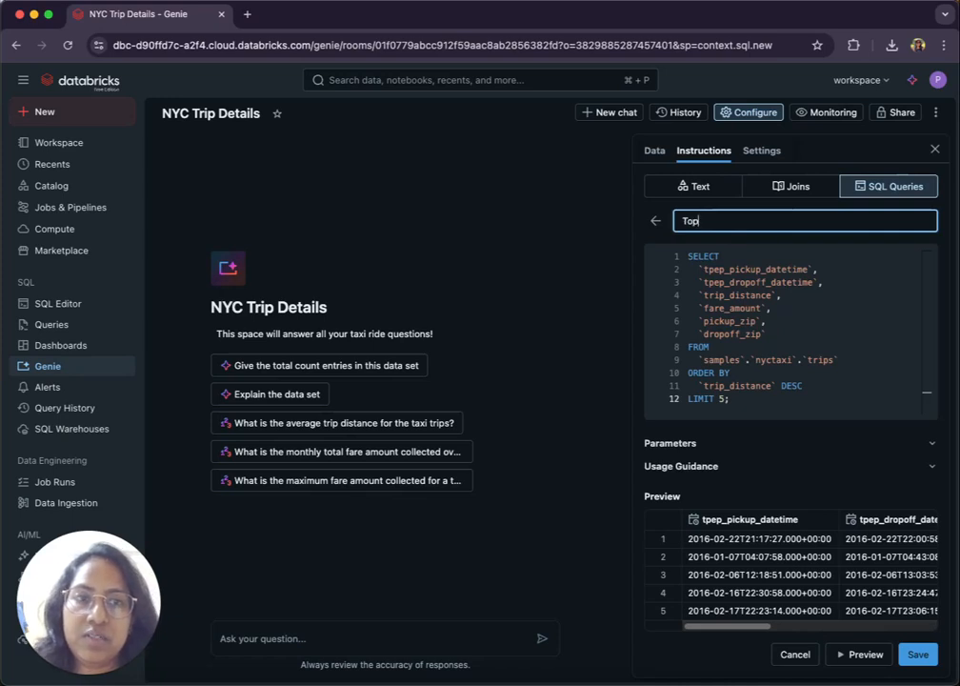
type("5 lo")
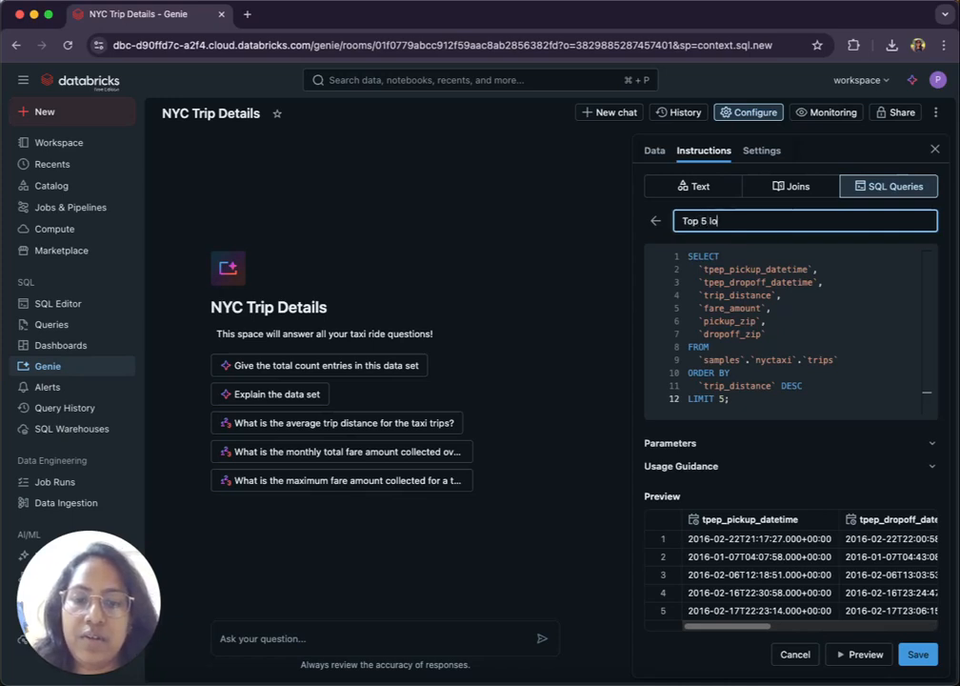
type("ngest trip")
key("BackSpace")
key("BackSpace")
type("ips")
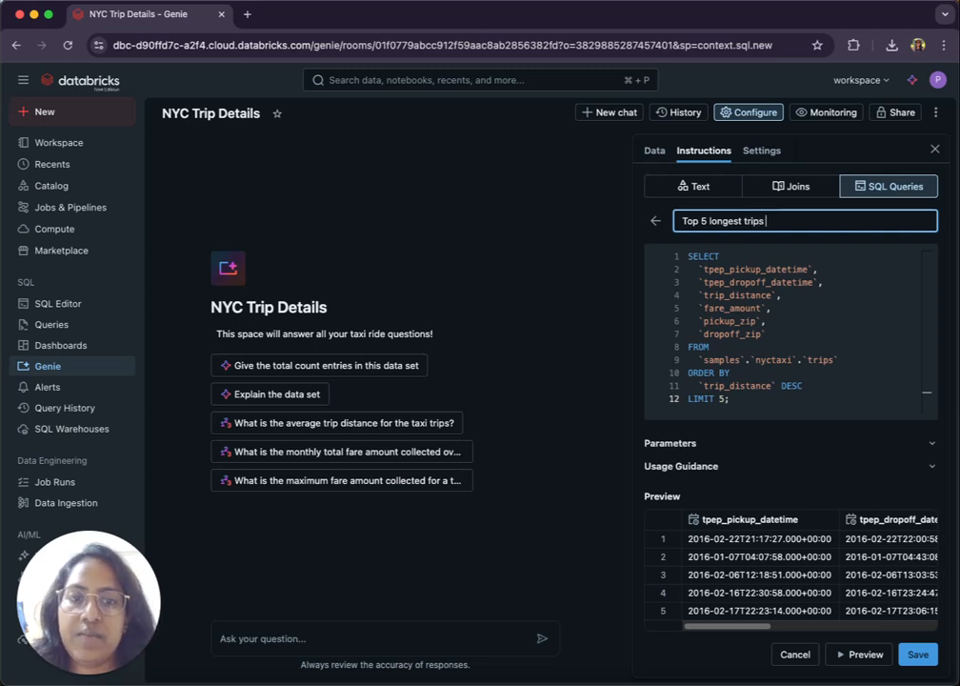
left_click(931, 664)
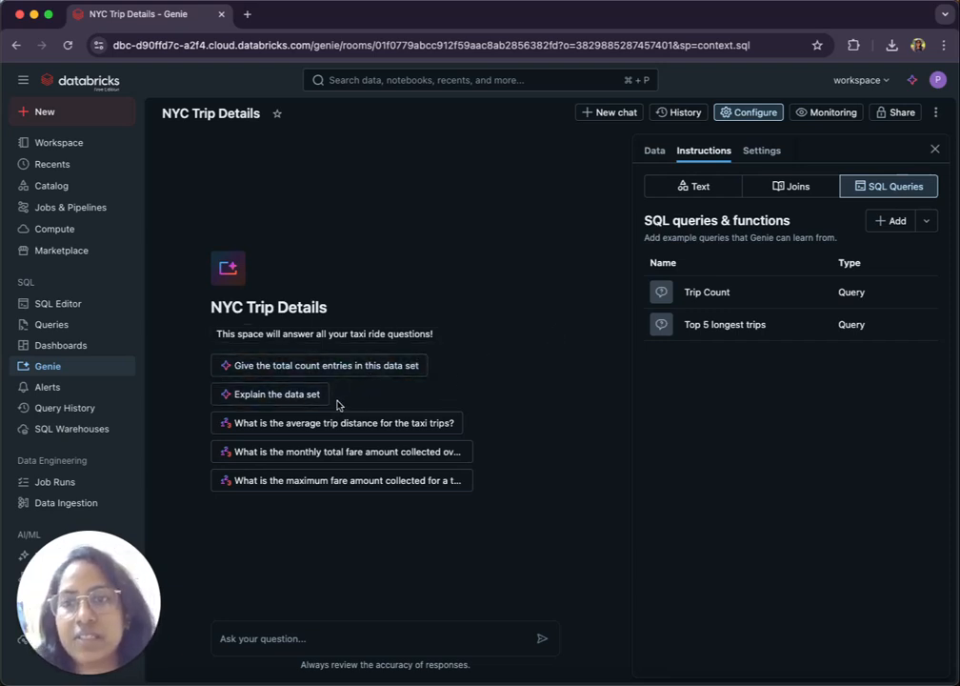
Ask the suggested question "Explain the data set" and rate the answer as correct.
left_click(253, 394)
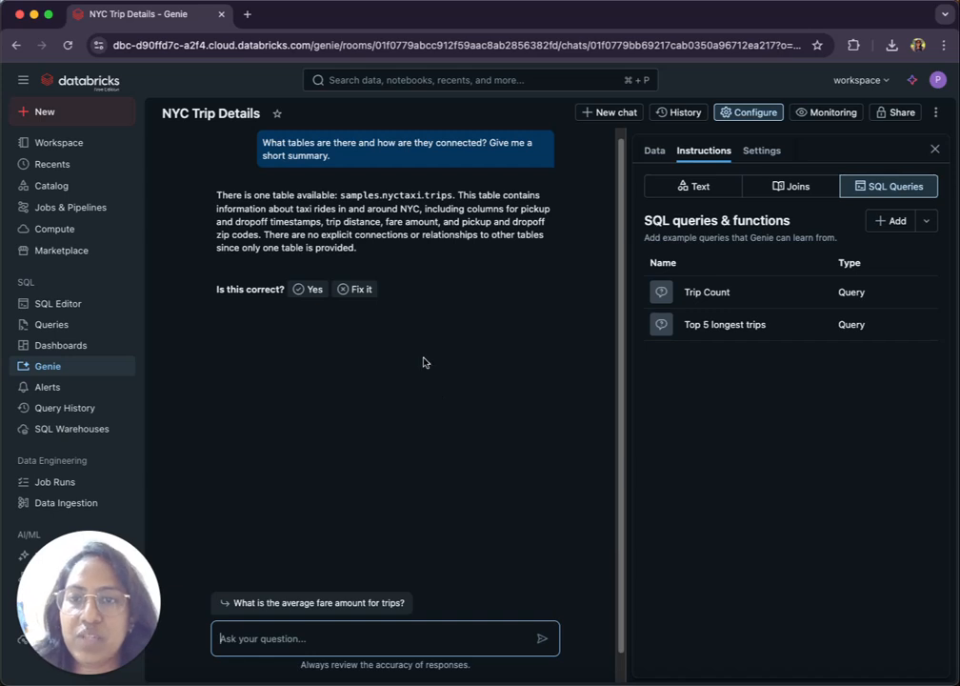
left_click(310, 292)
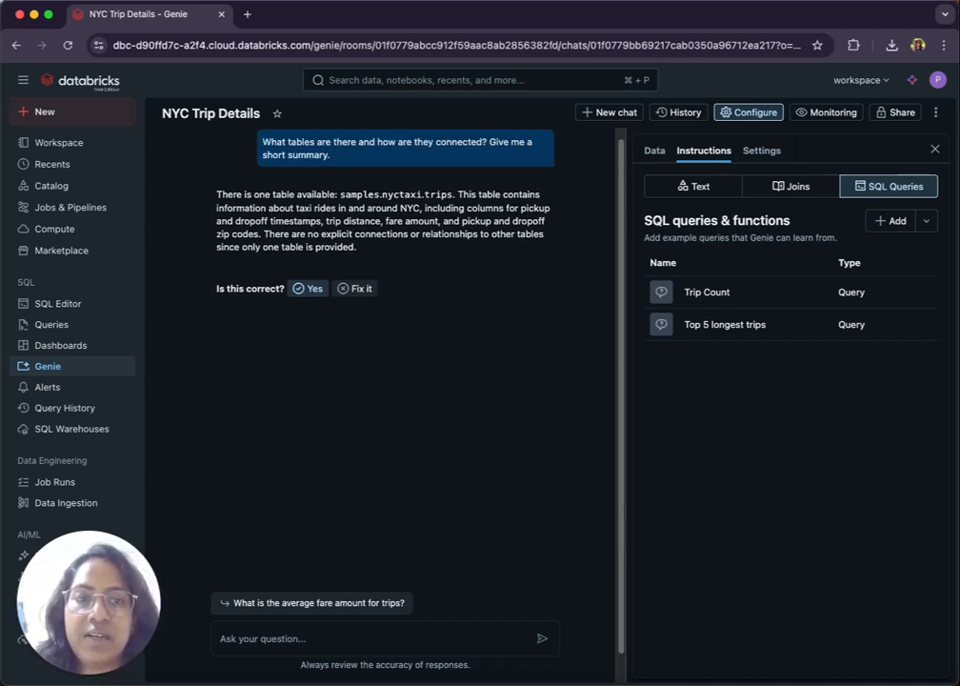
Ask Genie "What are the total number of rows in this dataset?".
left_click(344, 638)
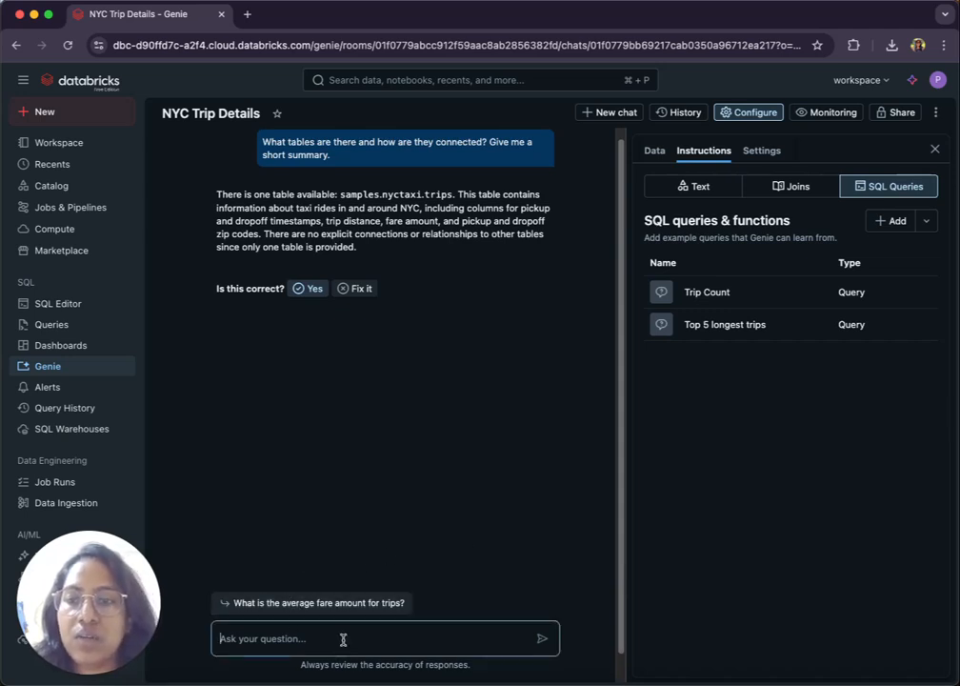
type("What are the")
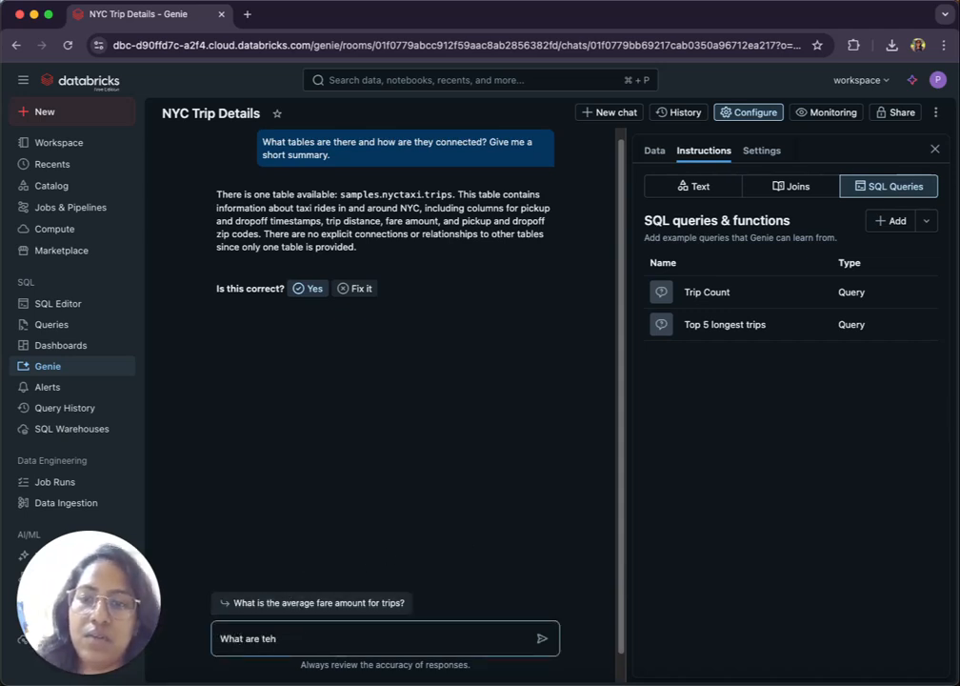
type(" total n")
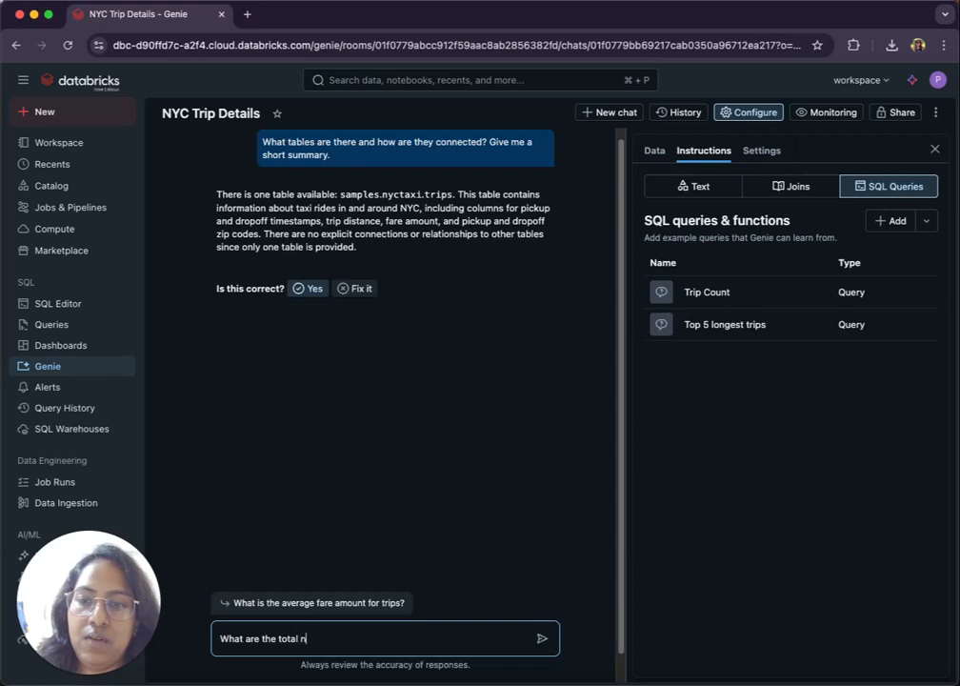
type("umbe")
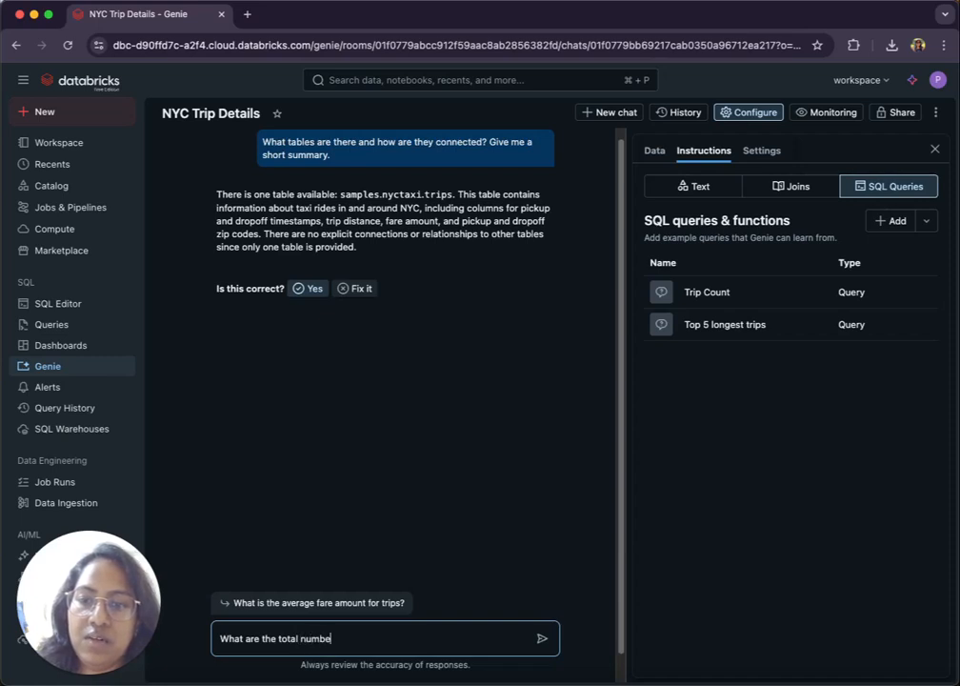
type("r of rows ")
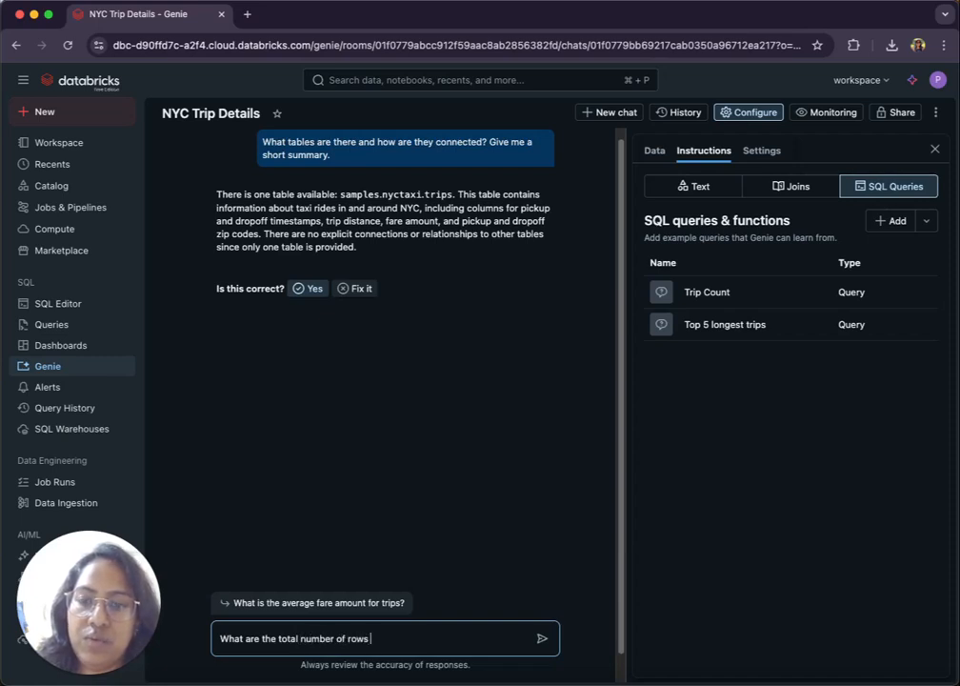
type("in this dataset")
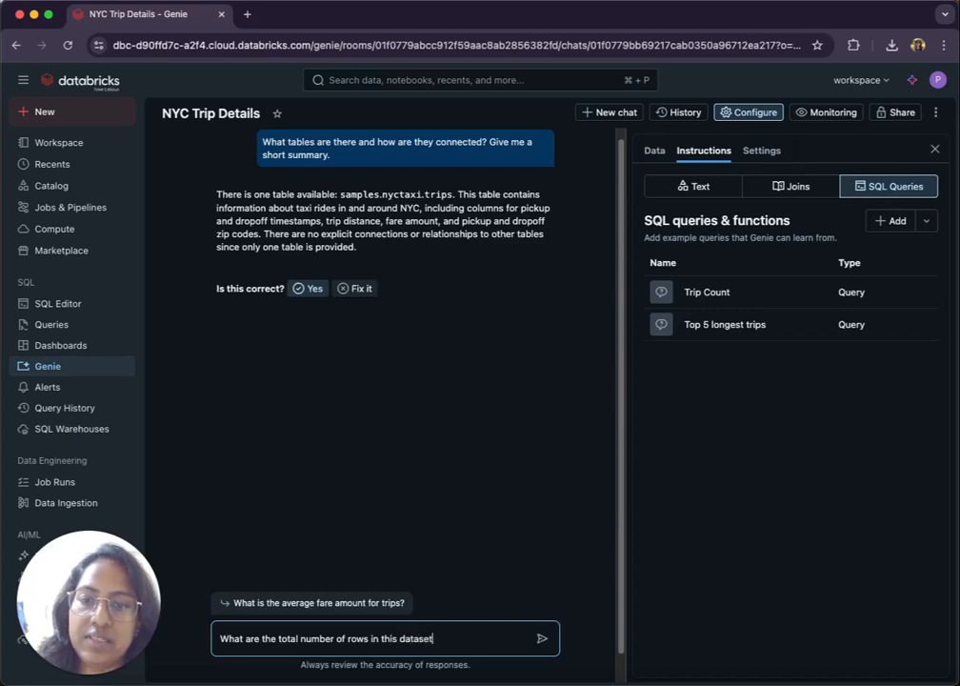
type("?")
key("Return")
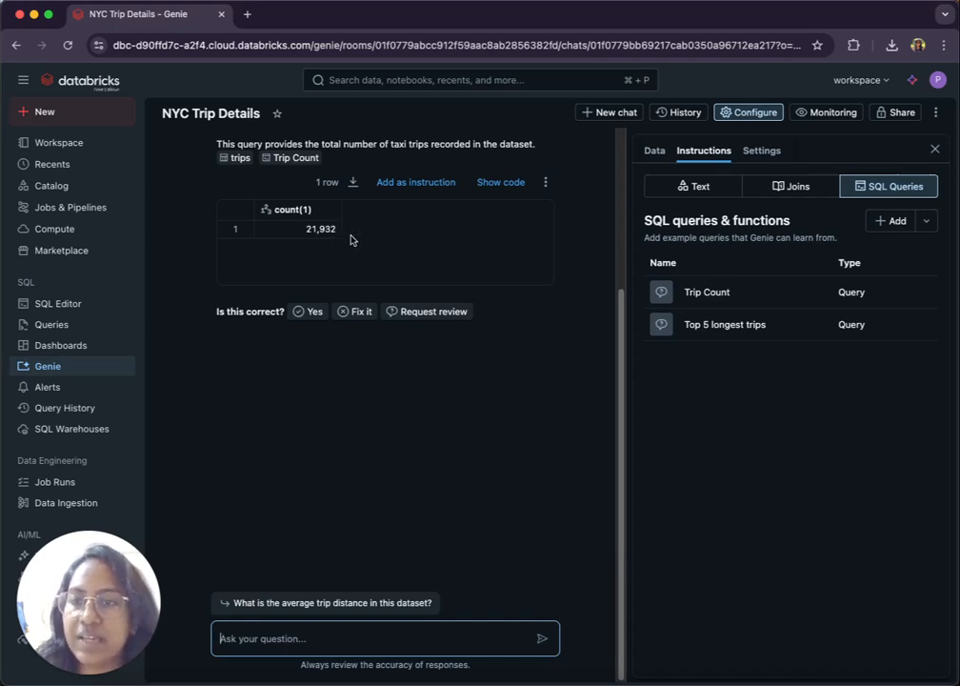
Show the SQL code behind the row-count answer and rate the answer as correct.
left_click(501, 181)
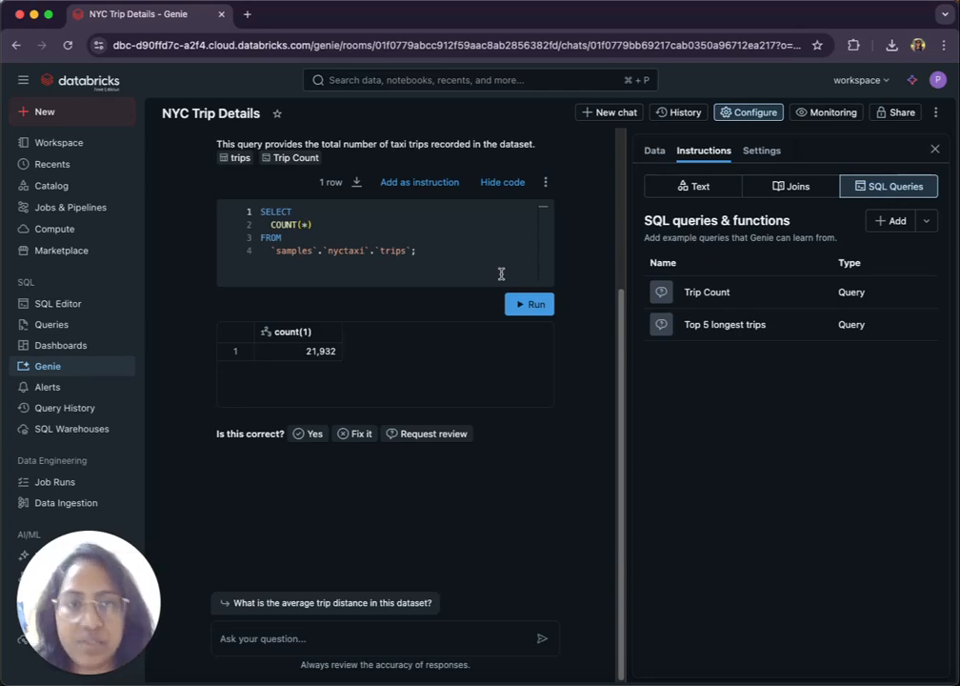
left_click(308, 434)
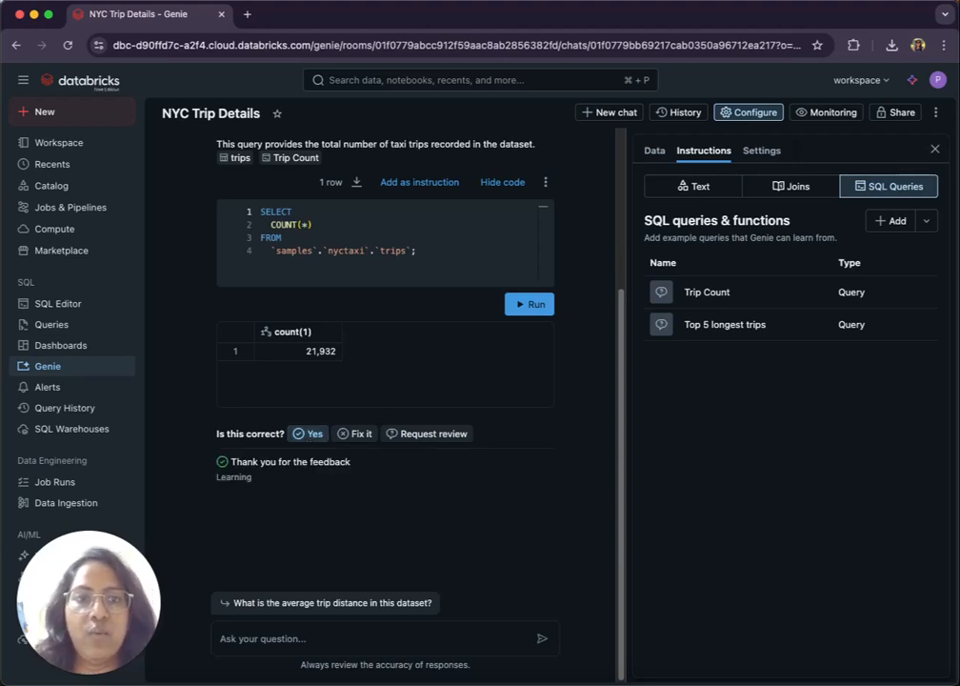
Ask Genie "Give me the earliest and latest trips made".
left_click(381, 638)
type("Earlier")
key("BackSpace")
key("BackSpace")
key("BackSpace")
key("BackSpace")
key("BackSpace")
key("BackSpace")
key("BackSpace")
type("Give ma")
key("BackSpace")
key("BackSpace")
type("me the")
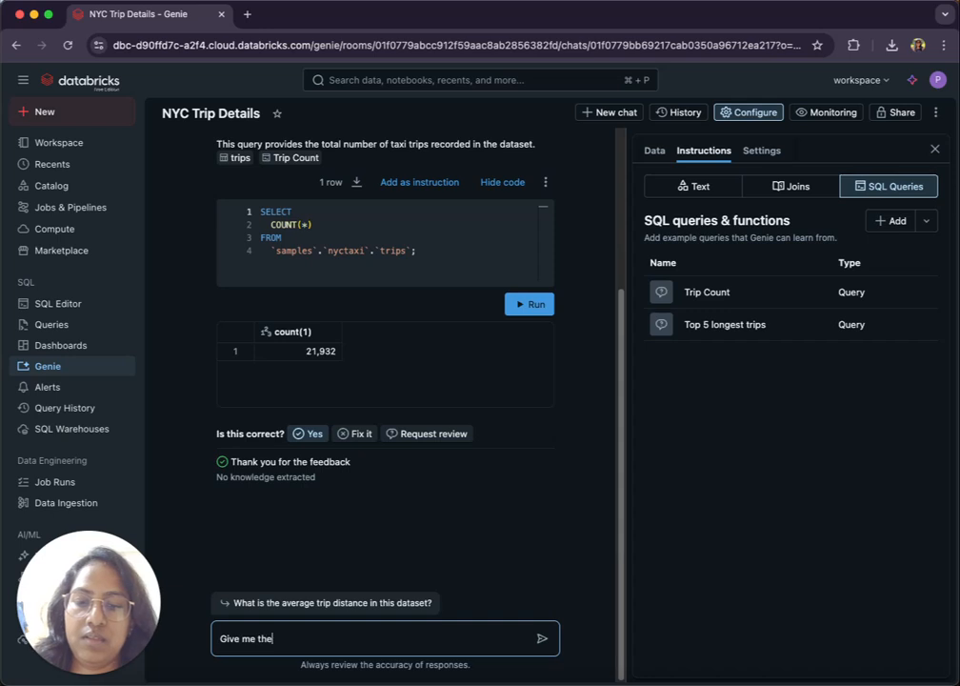
type(" earliest and lat")
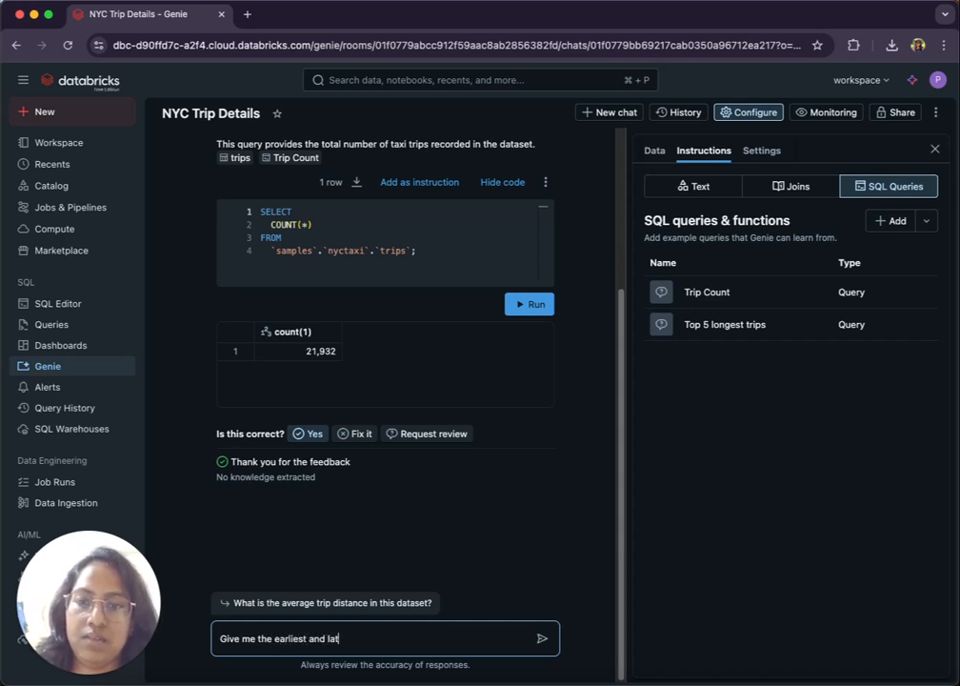
type("est trips ")
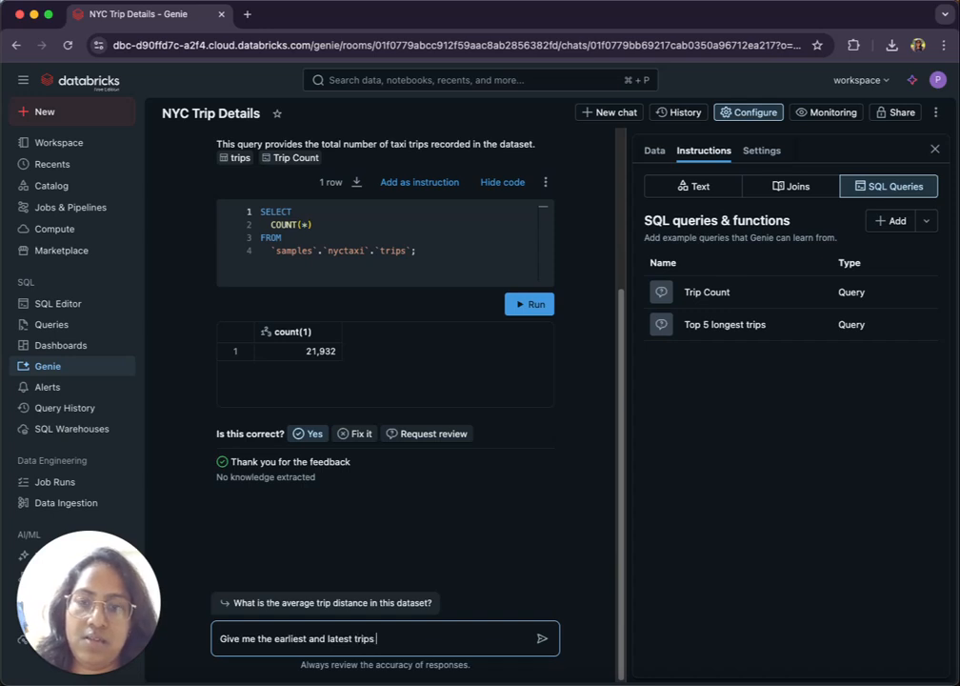
type("made")
key("Return")
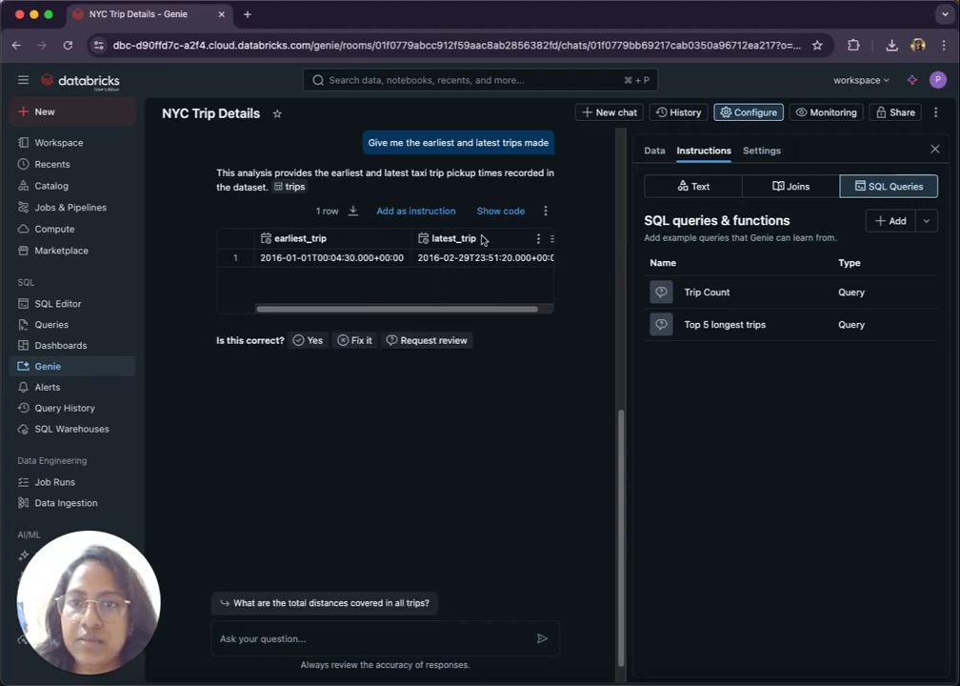
Review the SQL code behind the earliest and latest trips answer and add it to the space's instructions as an example query.
scroll(400, 267, "right", 2)
scroll(448, 315, "left", 2)
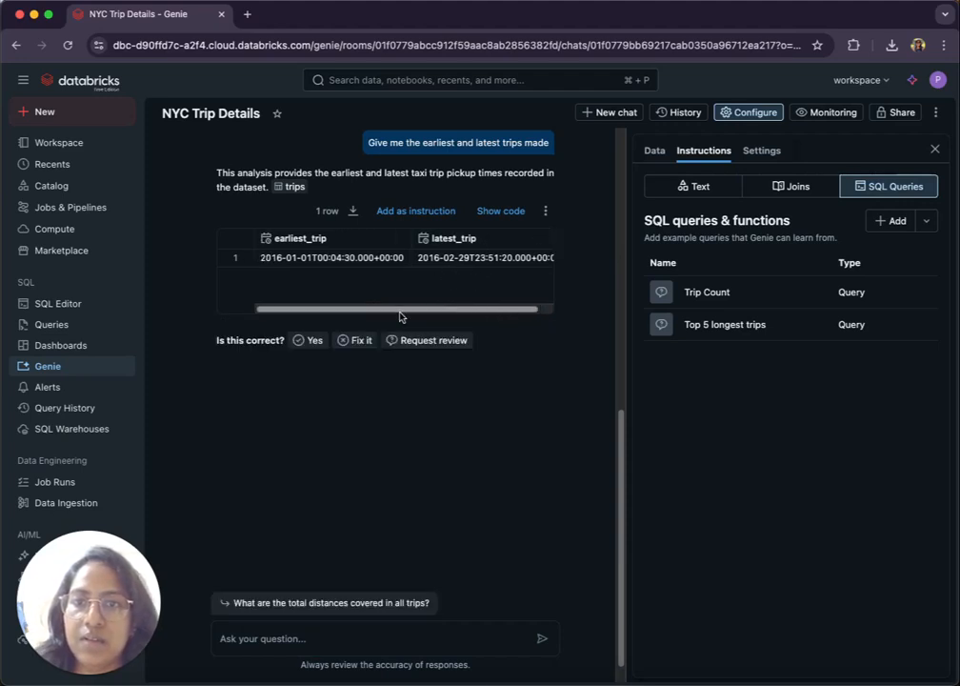
left_click(501, 211)
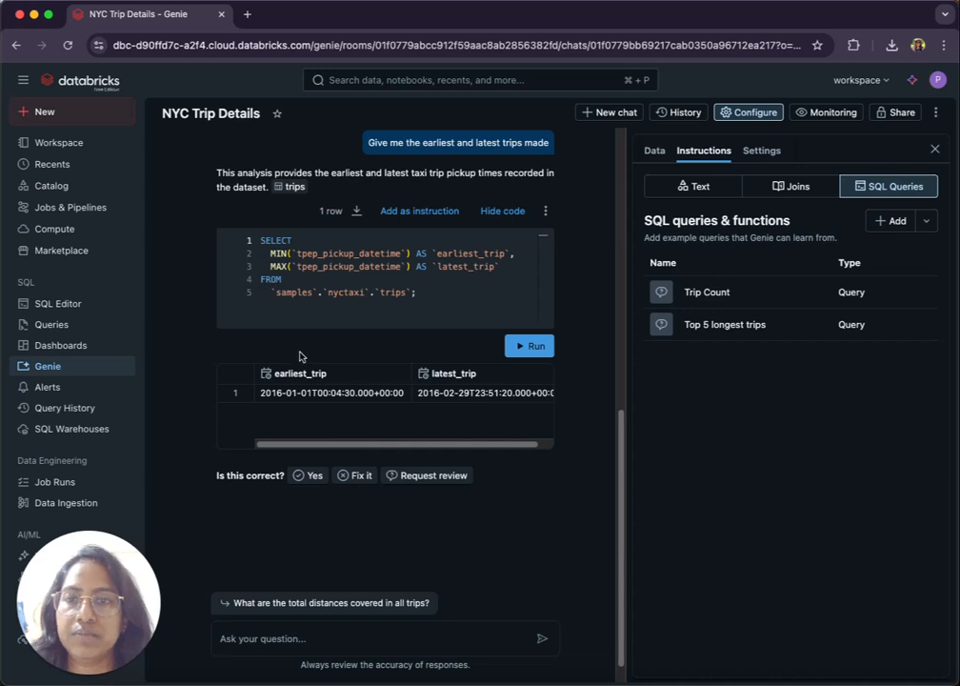
scroll(253, 352, "down", 1)
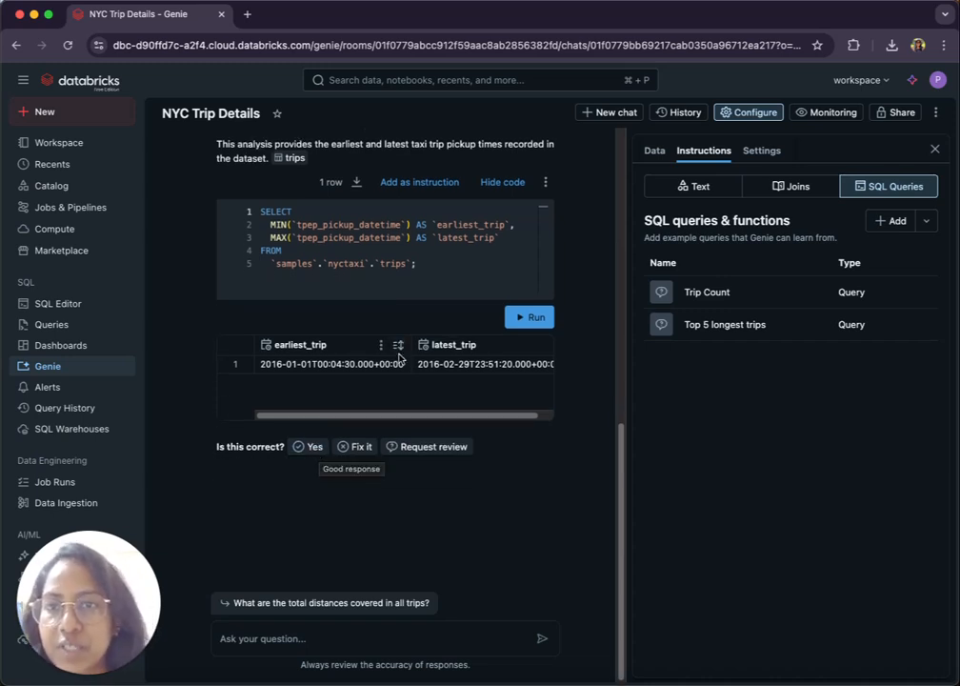
scroll(390, 341, "up", 1)
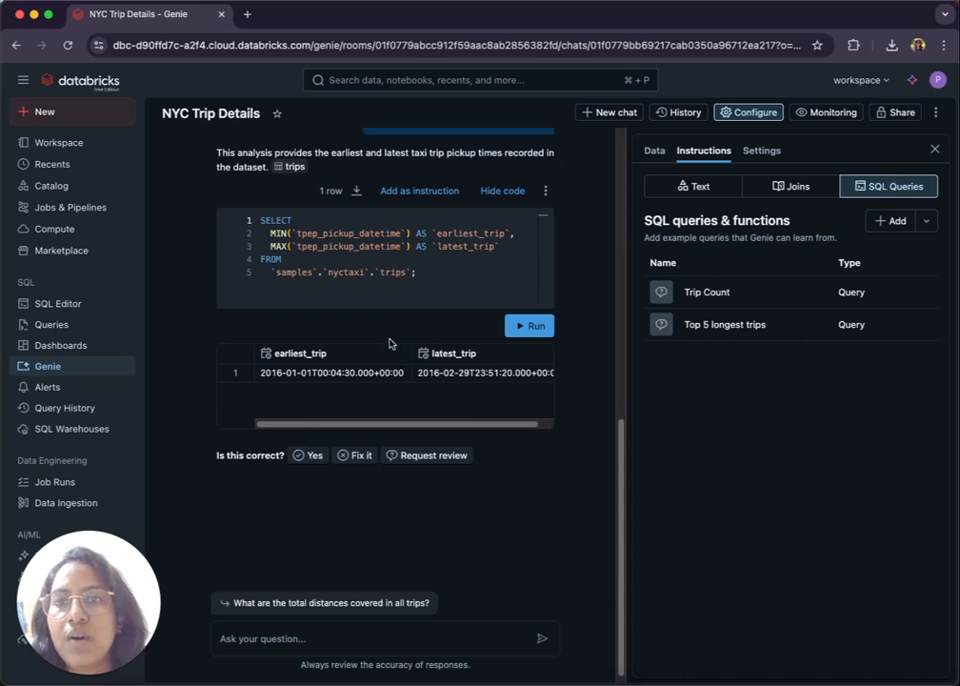
left_click(424, 195)
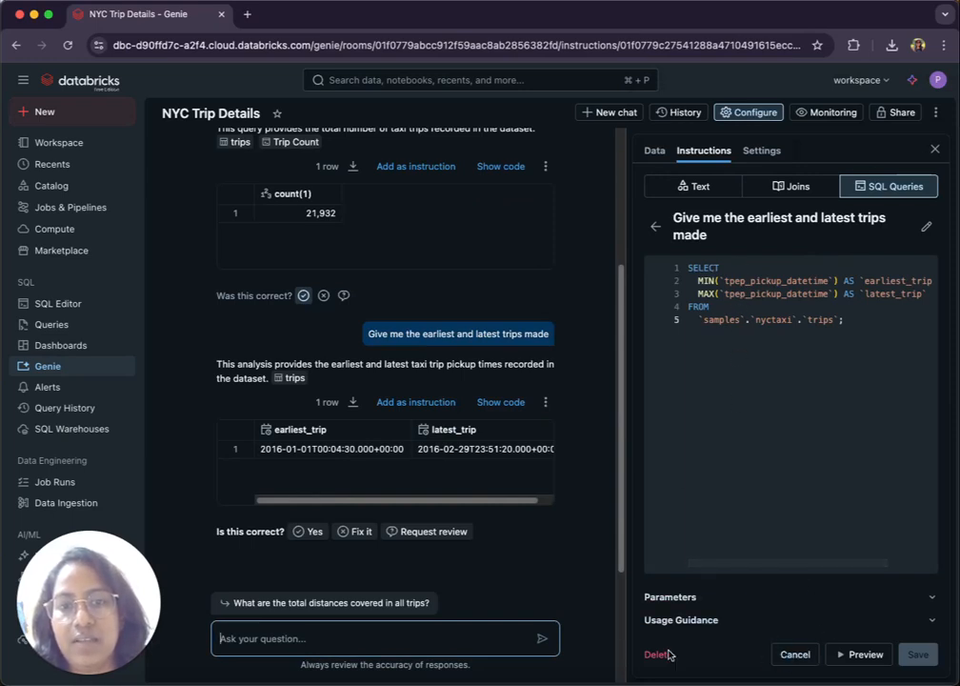
left_click(792, 656)
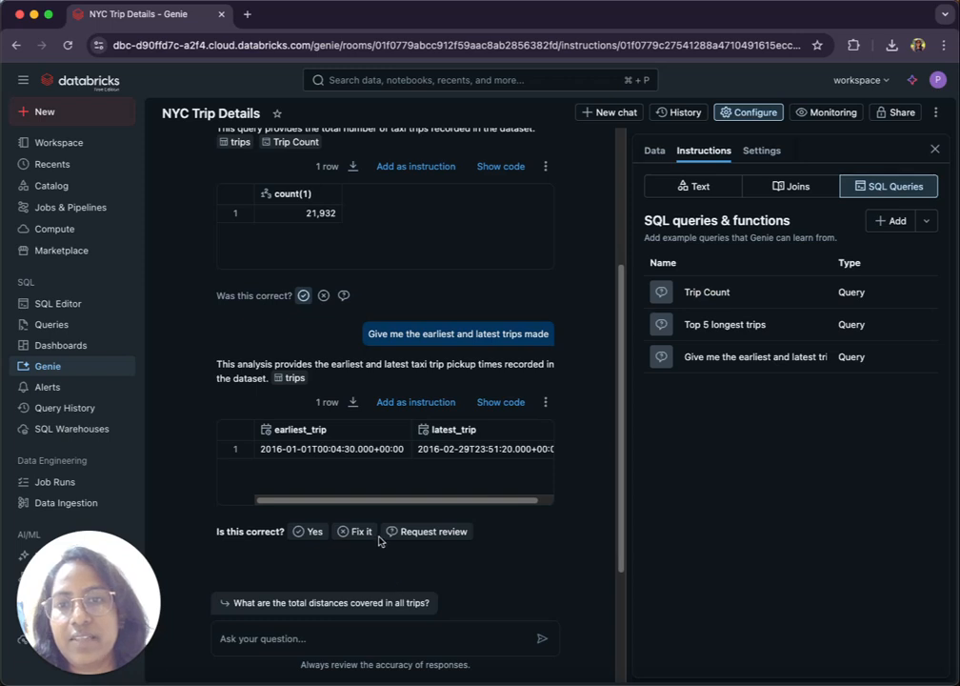
Rate the earliest and latest trips answer as correct.
scroll(379, 543, "down", 3)
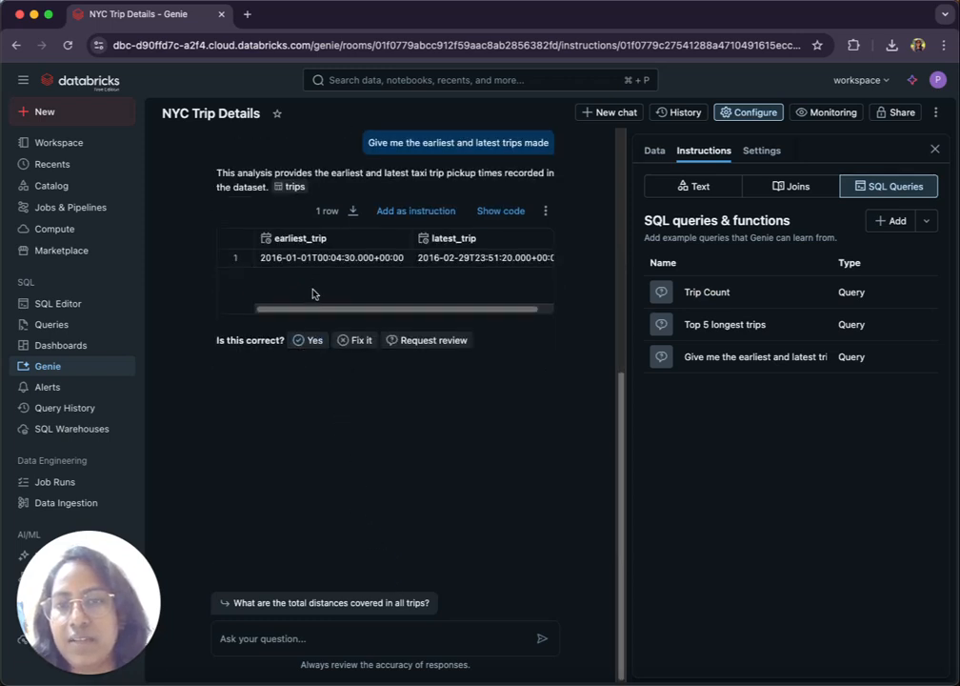
scroll(302, 378, "up", 1)
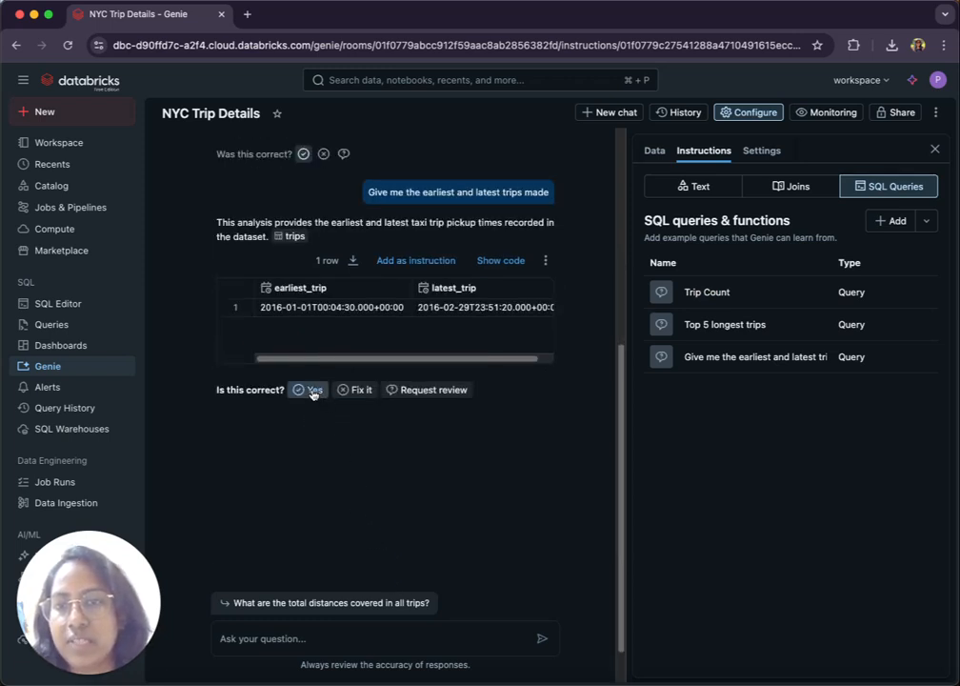
left_click(311, 391)
scroll(346, 516, "down", 1)
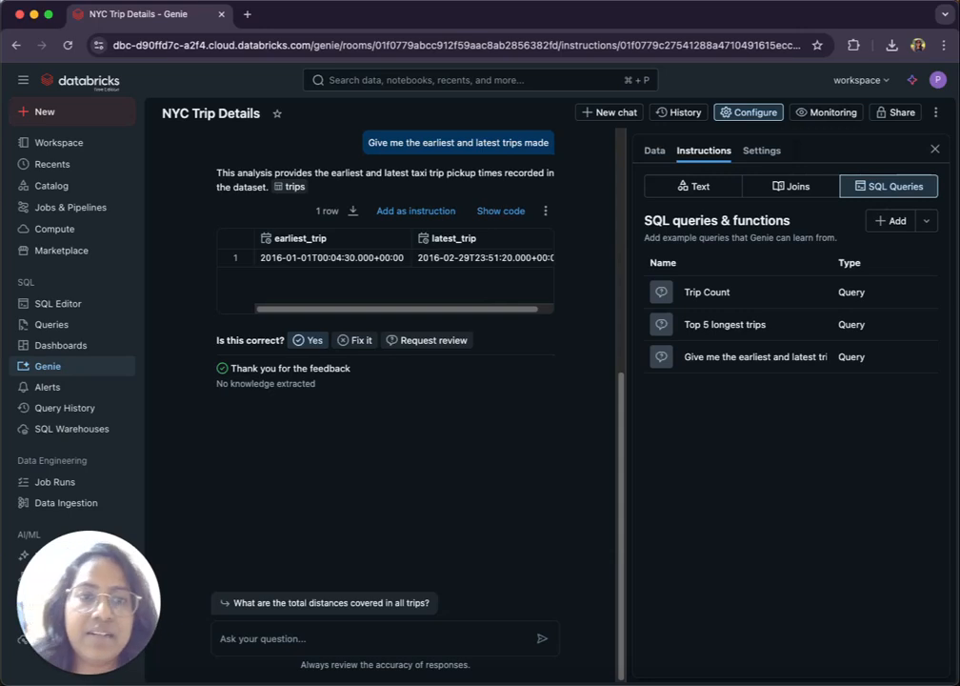
scroll(472, 403, "up", 5)
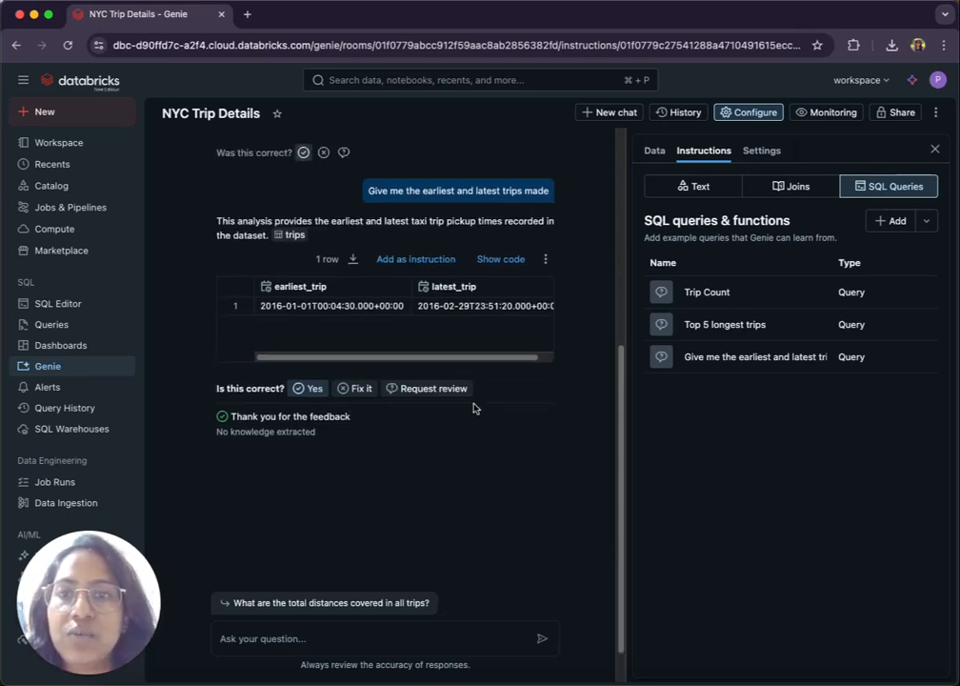
View the space's monitoring history and review its general text instructions and example SQL queries.
left_click(817, 113)
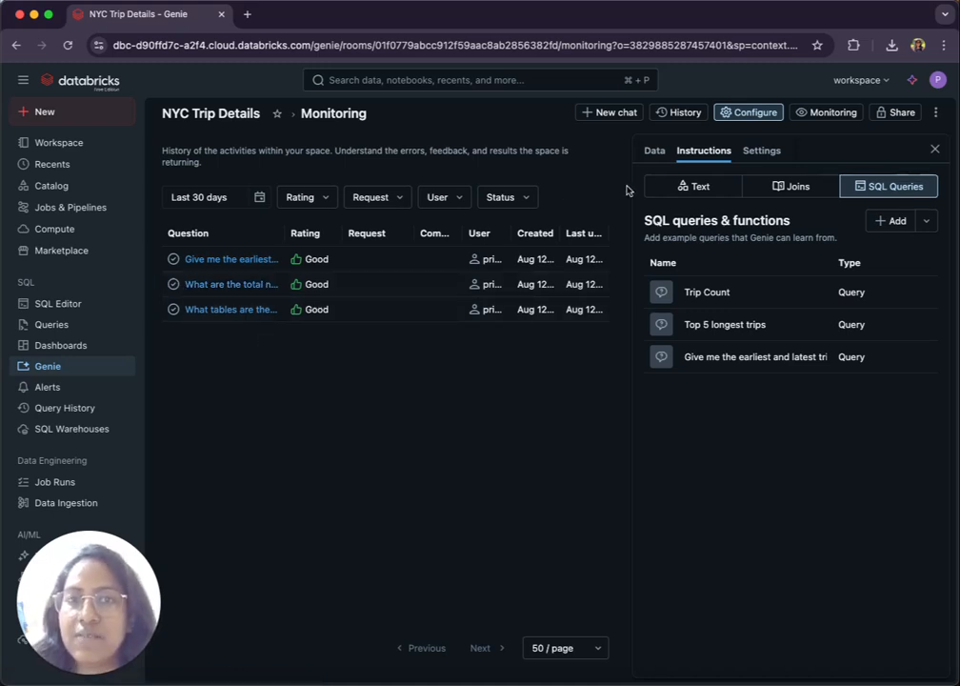
left_click(724, 189)
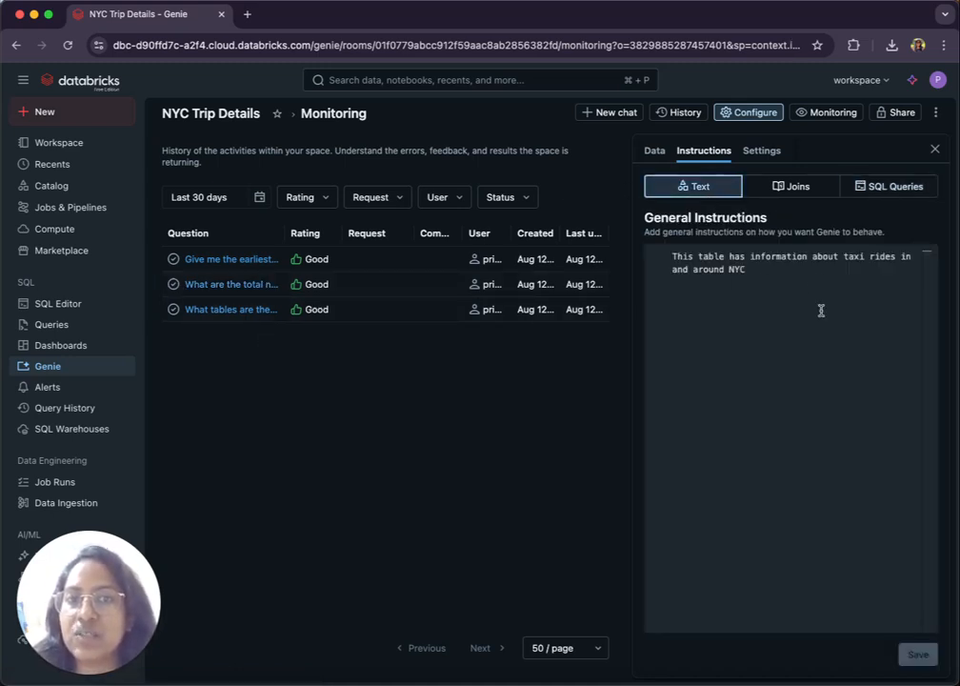
left_click(905, 188)
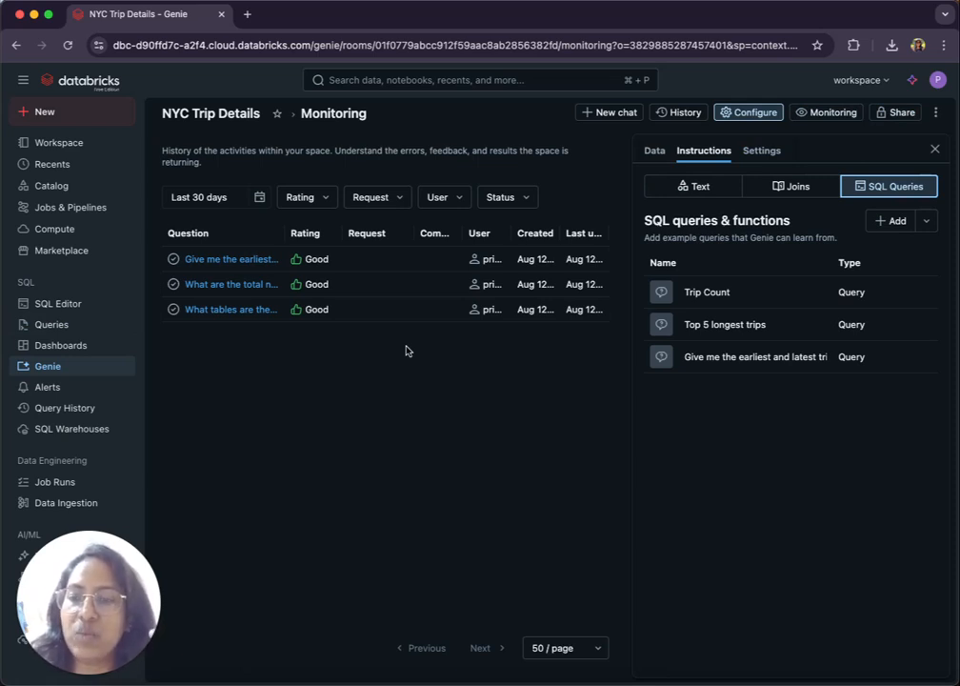
View who has access to the NYC Trip Details space in its sharing settings and close them.
left_click(901, 112)
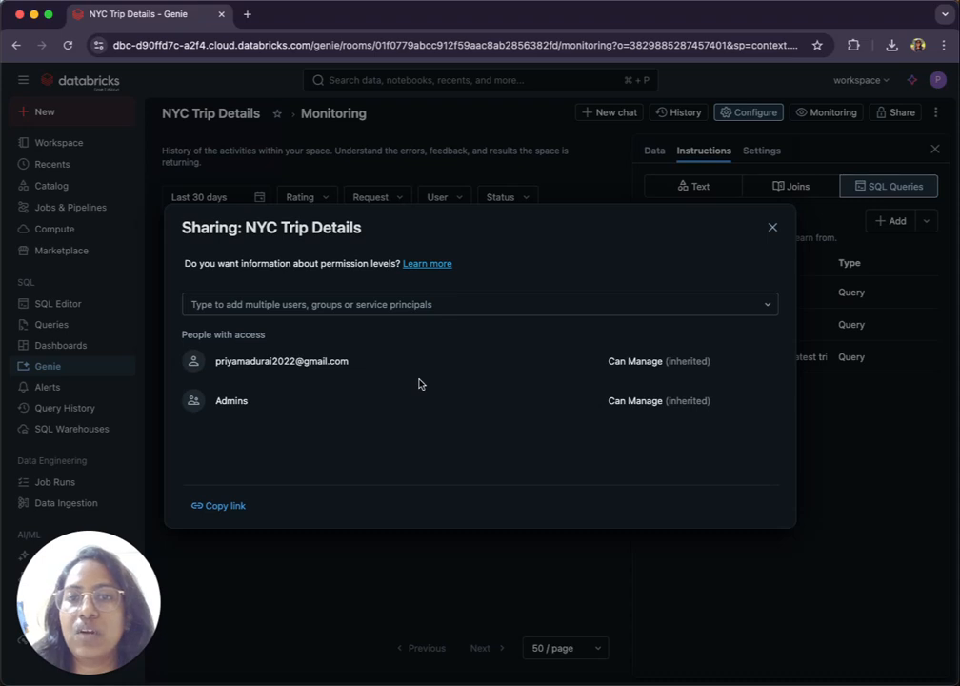
left_click(772, 229)
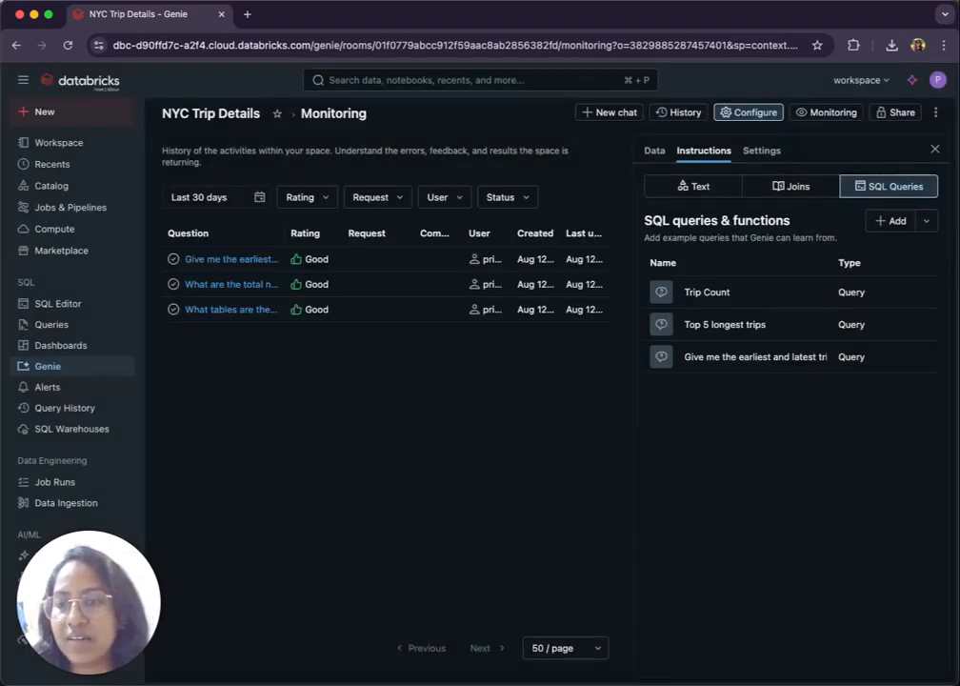